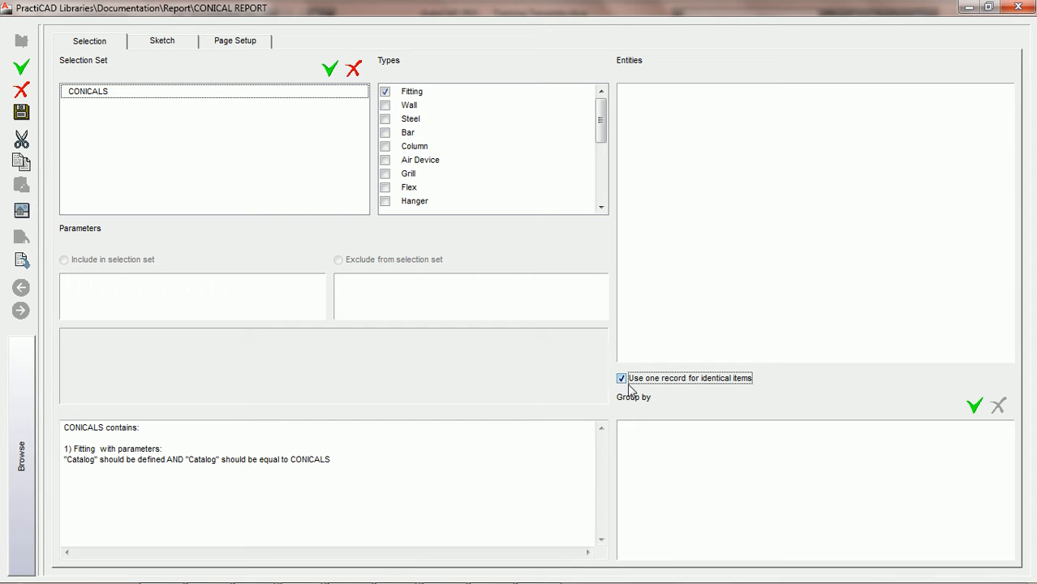
Turn off the use of one record for identical items in the CONICAL REPORT, save it and close the library.
click(621, 380)
click(21, 112)
click(1017, 10)
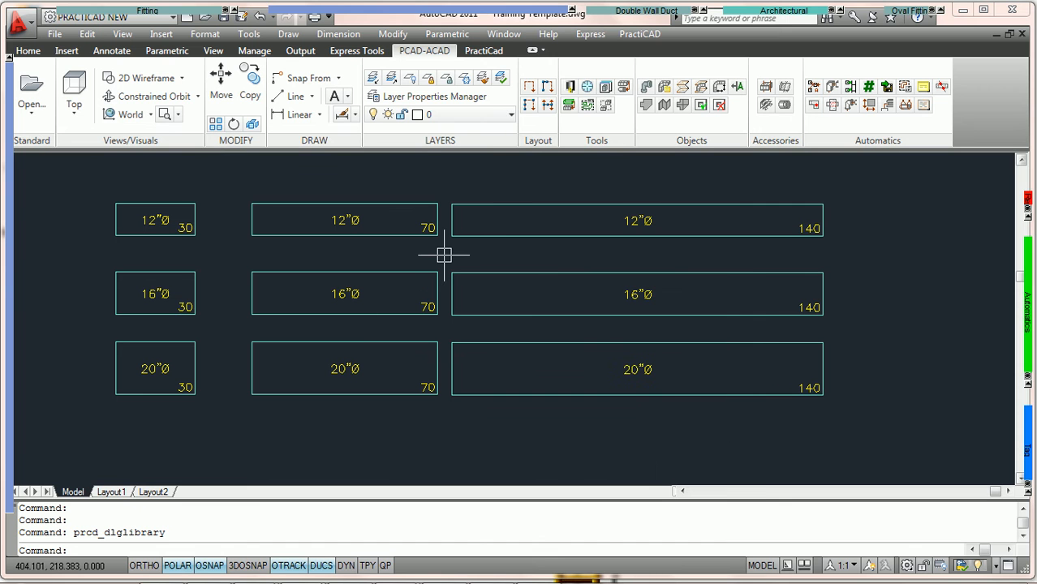
Examine the shared properties of the three 12-inch spiral ducts, including geometry, technology and identification data, and clear the selection.
click(191, 204)
click(278, 202)
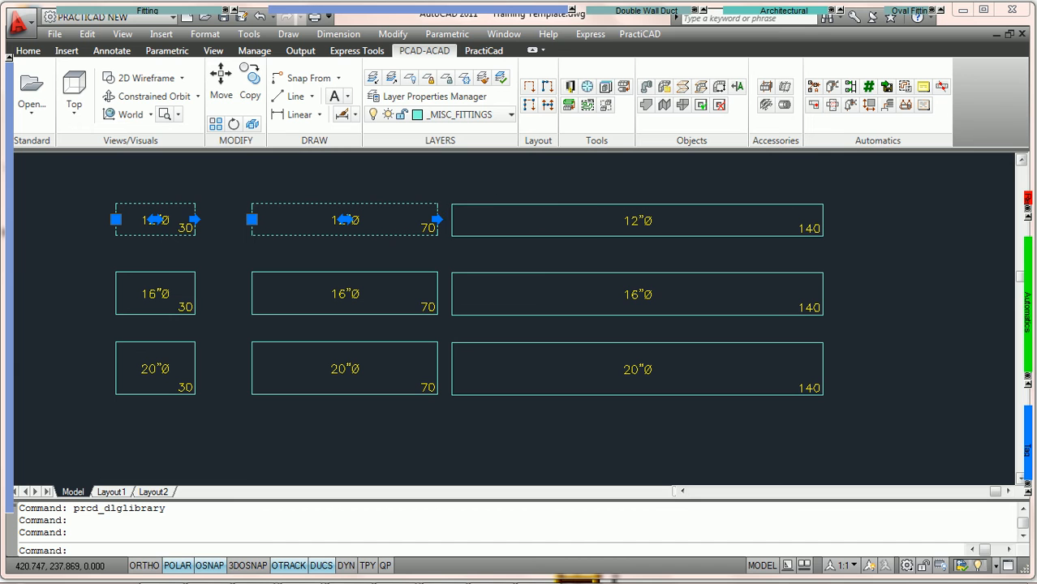
click(488, 202)
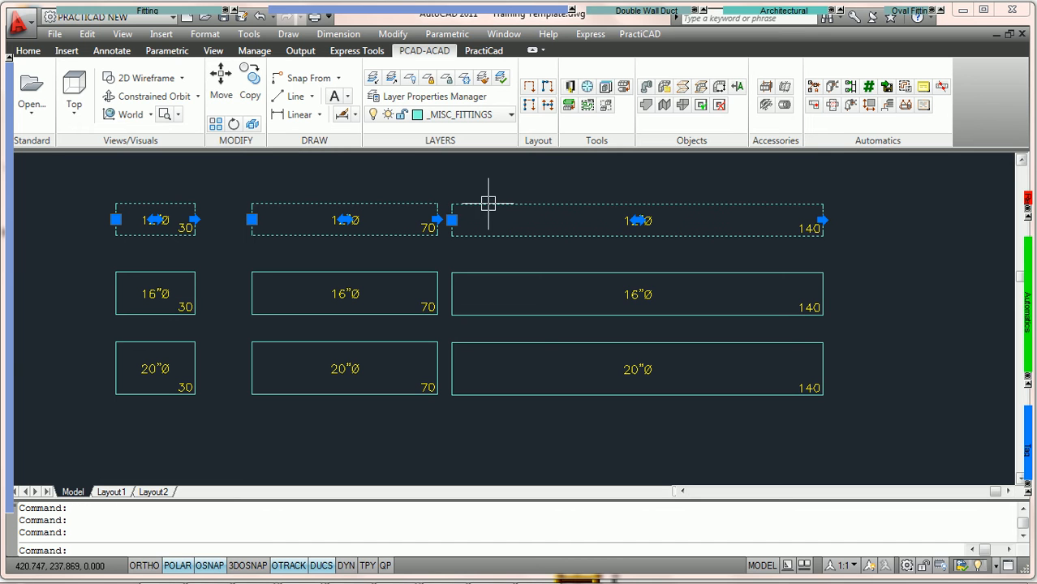
right_click(488, 205)
click(527, 520)
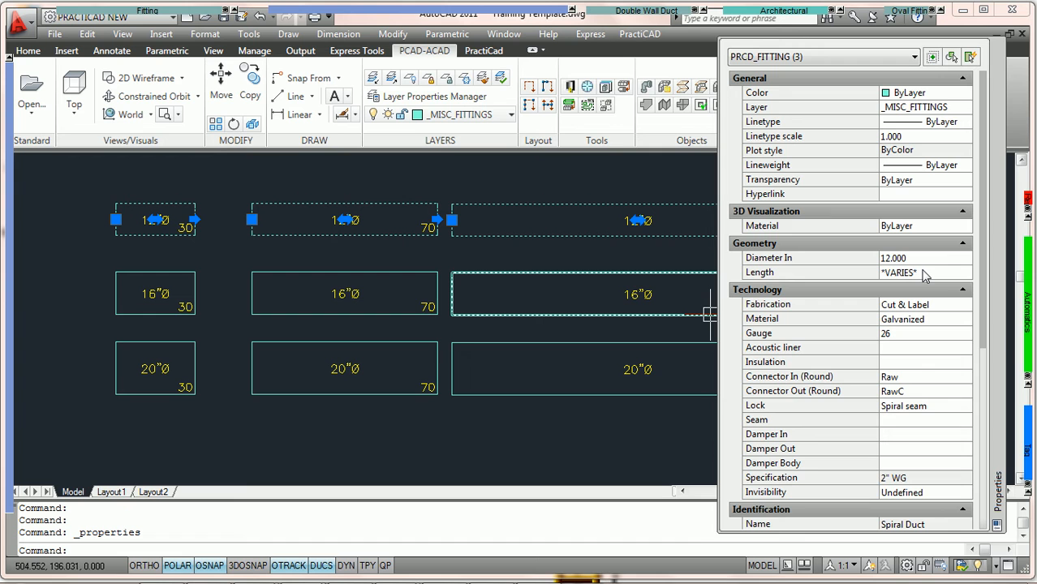
scroll(909, 173, down, 3)
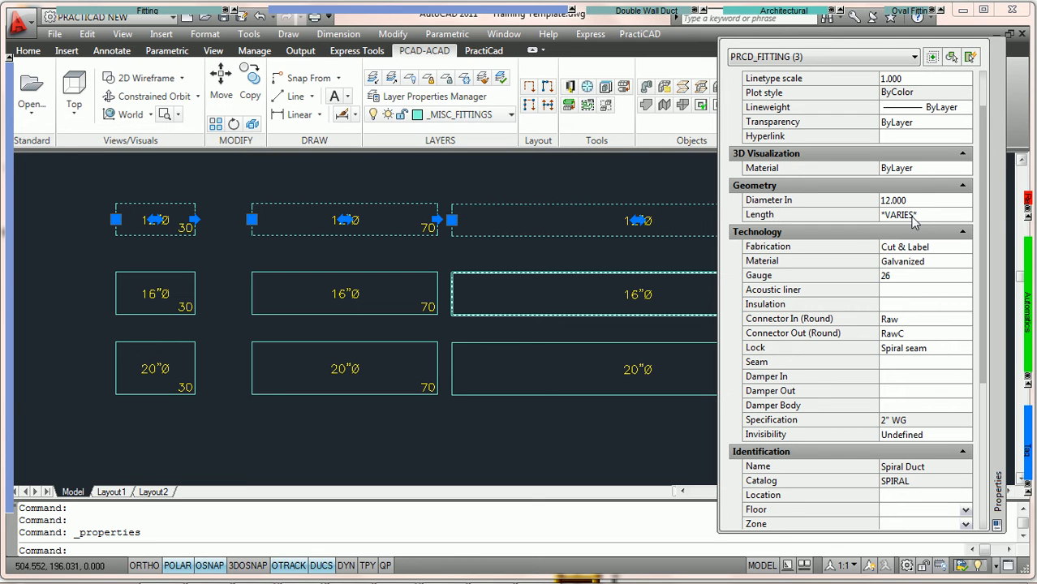
scroll(923, 173, down, 1)
scroll(921, 166, down, 3)
scroll(905, 296, down, 2)
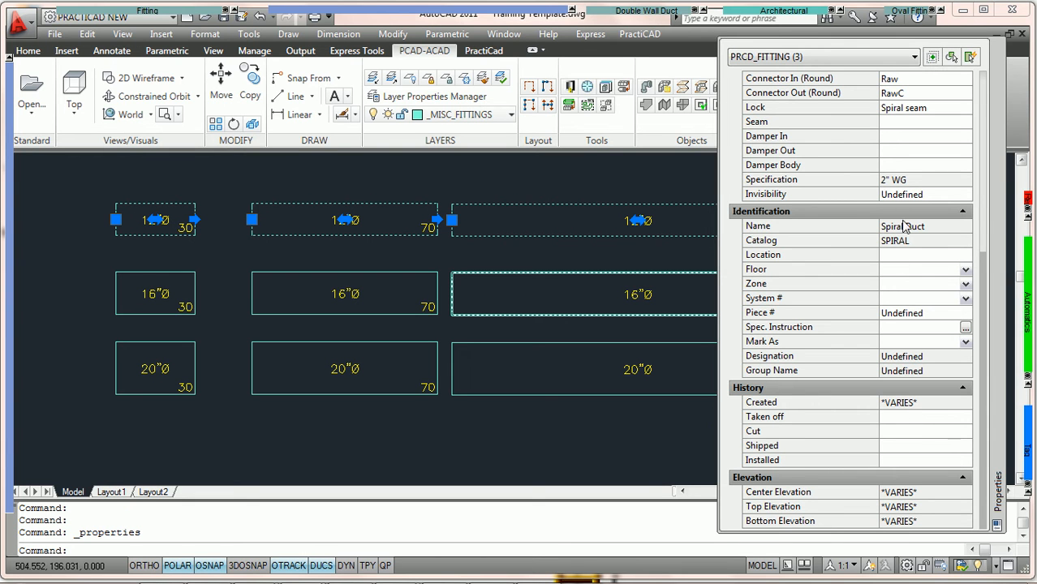
scroll(890, 213, up, 5)
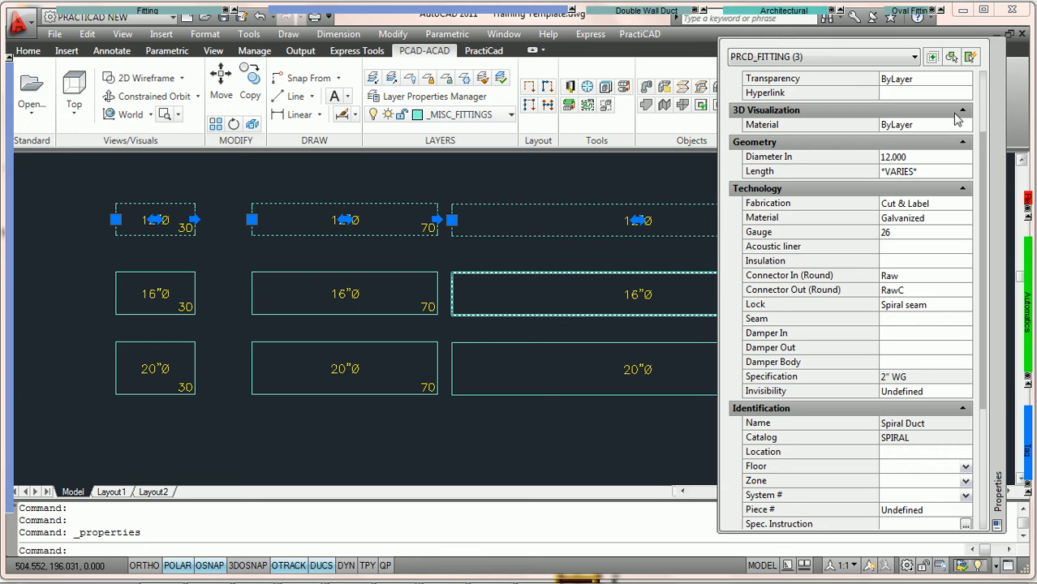
click(997, 45)
key(Escape)
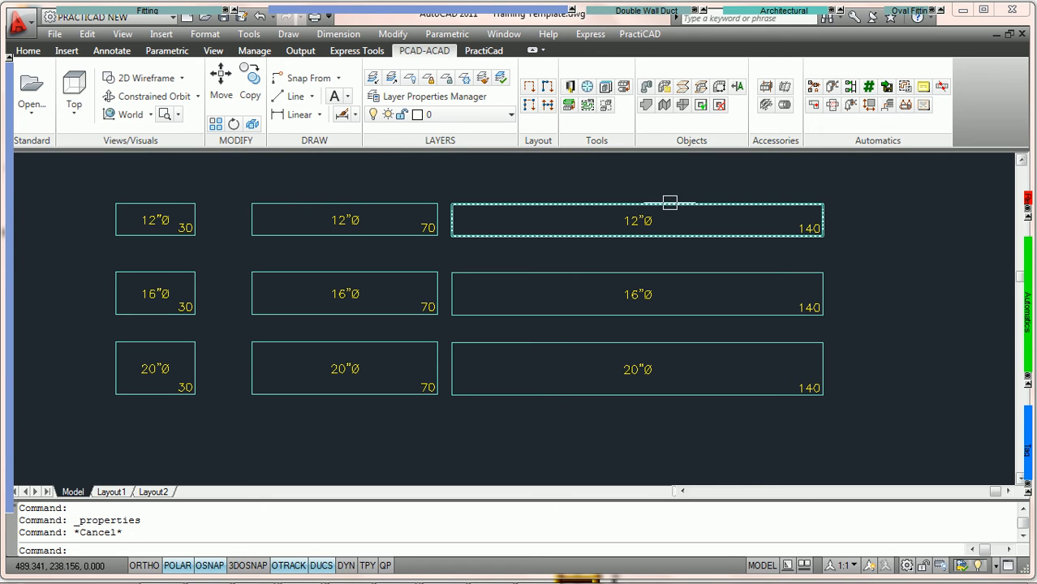
mouse_move(668, 202)
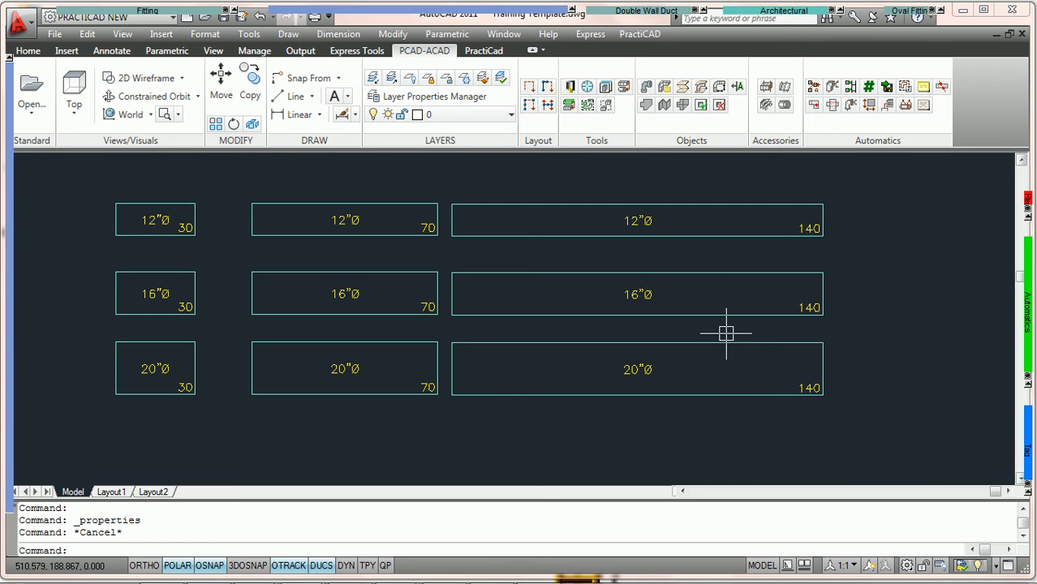
Reopen the CONICAL REPORT definition in the PractiCAD library and add a selection set named SPIRAL.
click(570, 88)
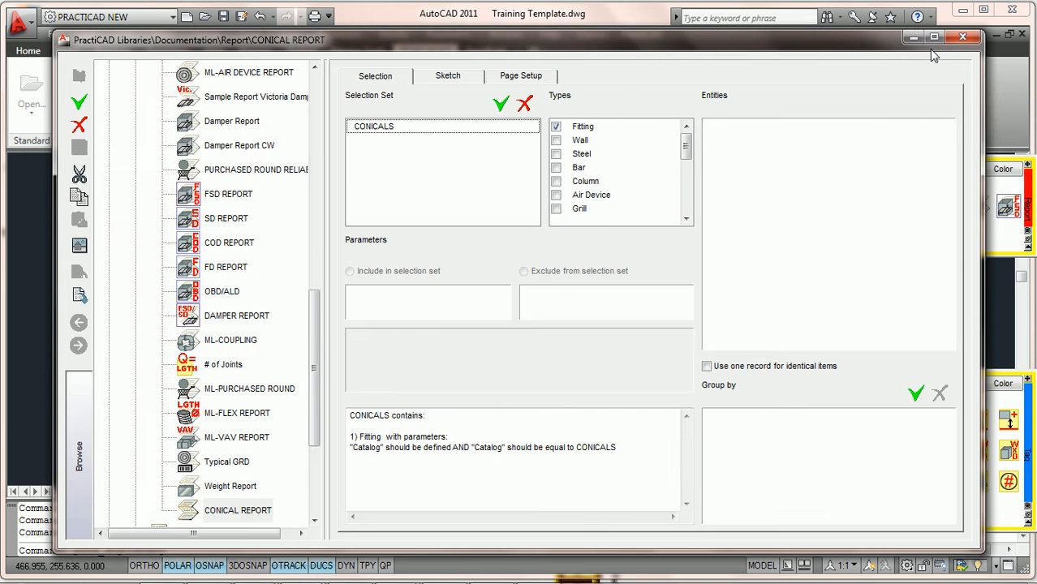
click(933, 39)
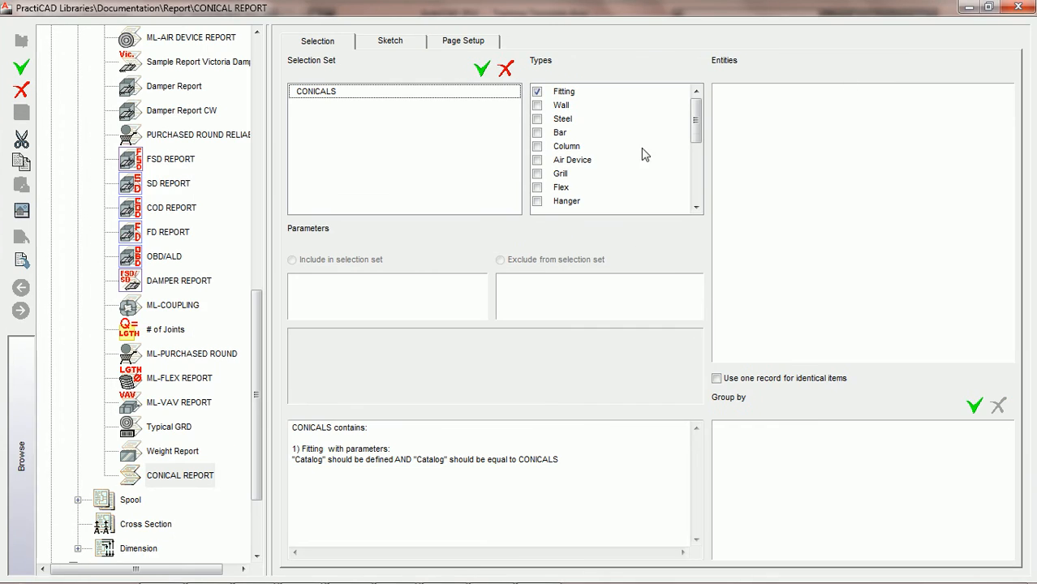
click(22, 462)
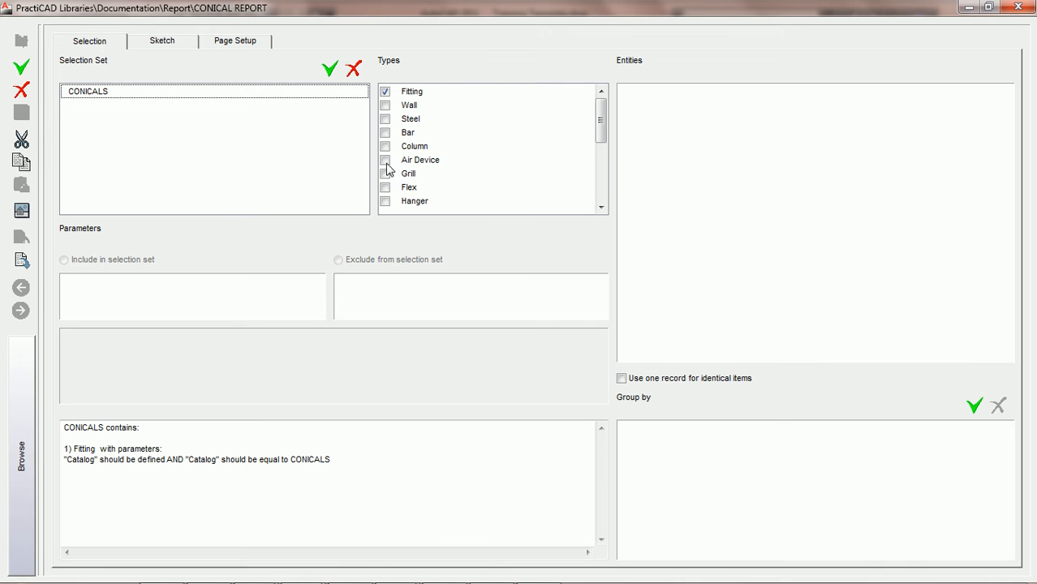
click(328, 73)
text(SPIRAL)
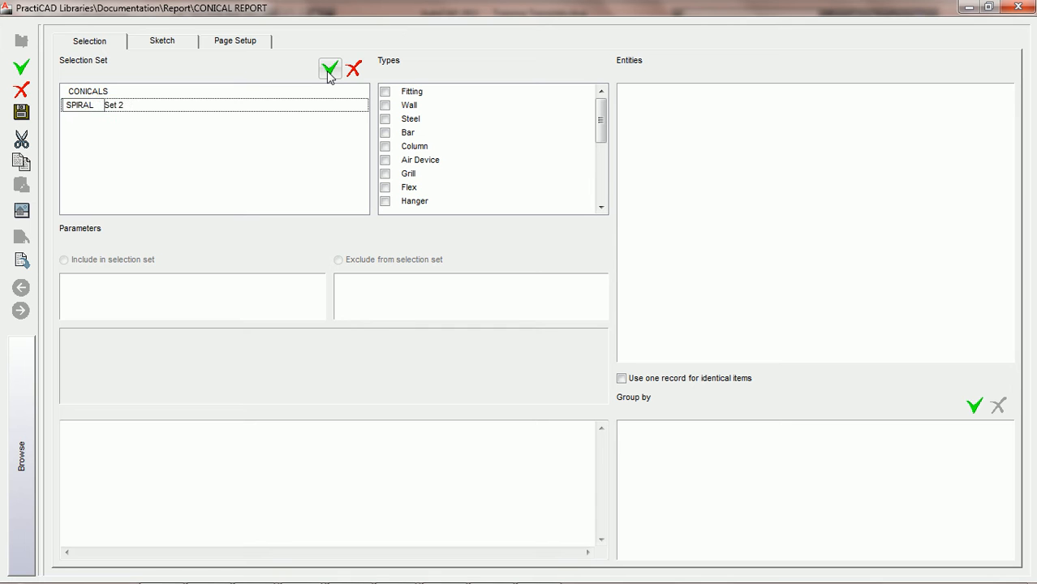
key(Return)
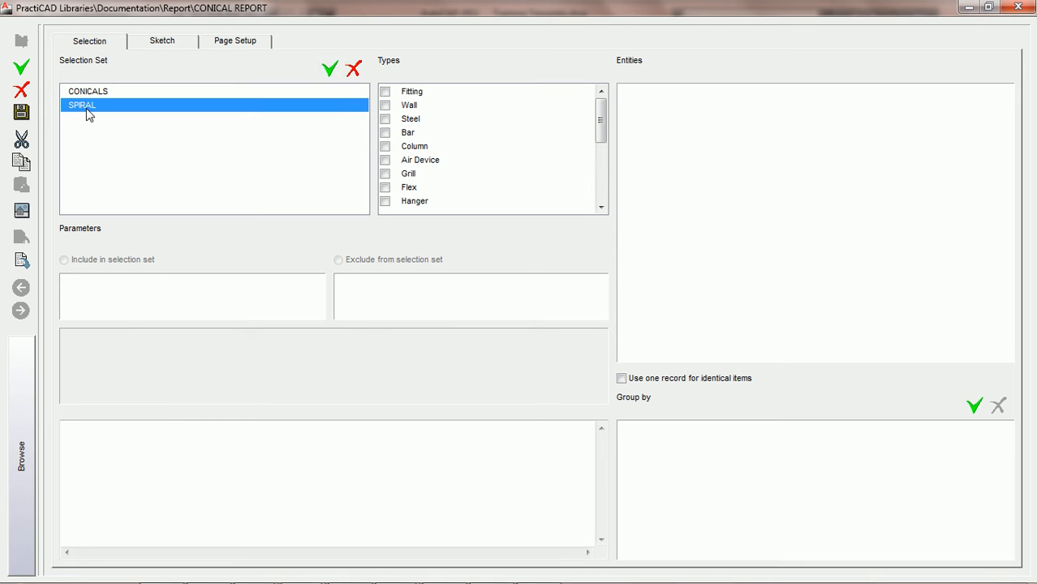
click(170, 46)
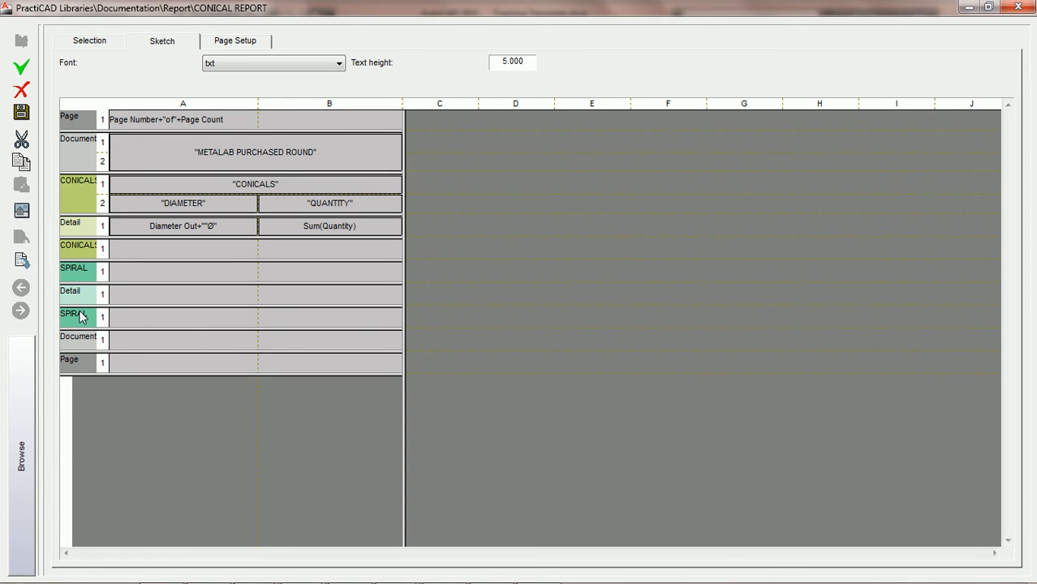
click(96, 42)
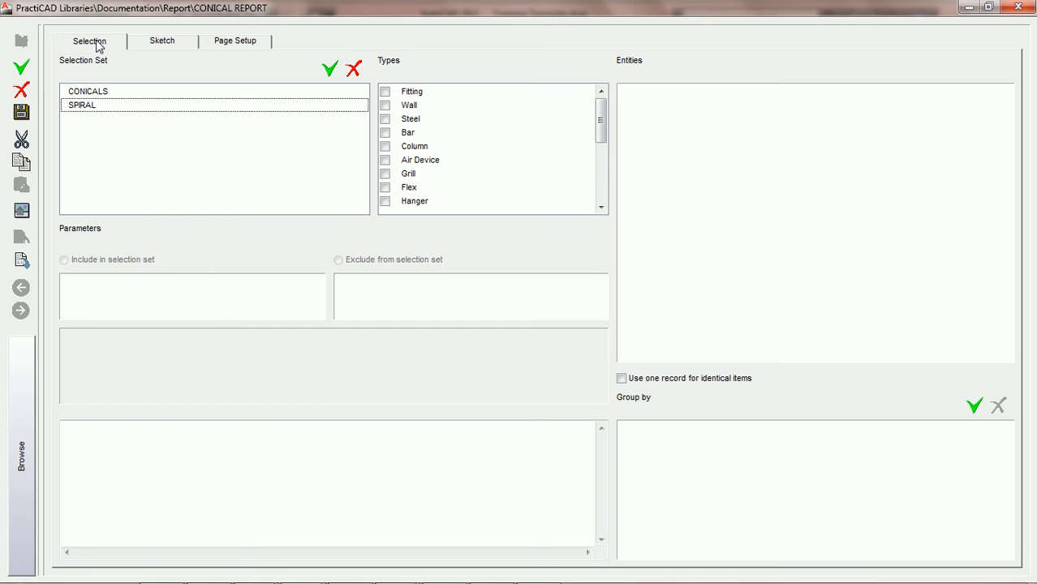
Define the SPIRAL set as fittings limited to Spiral Pipe (Round) from the PractiCAM Single Wall round straight entities.
click(84, 111)
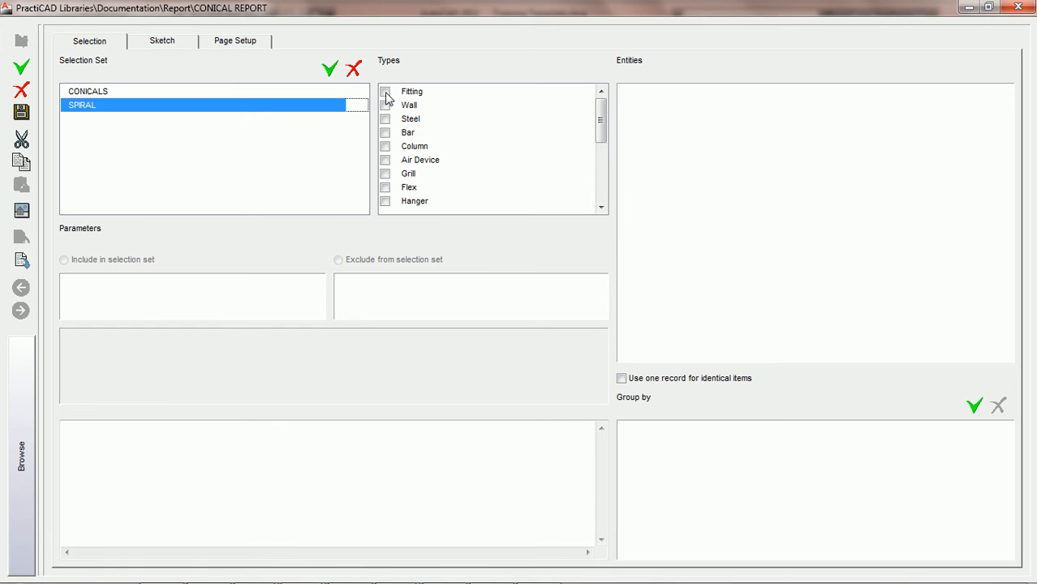
click(386, 92)
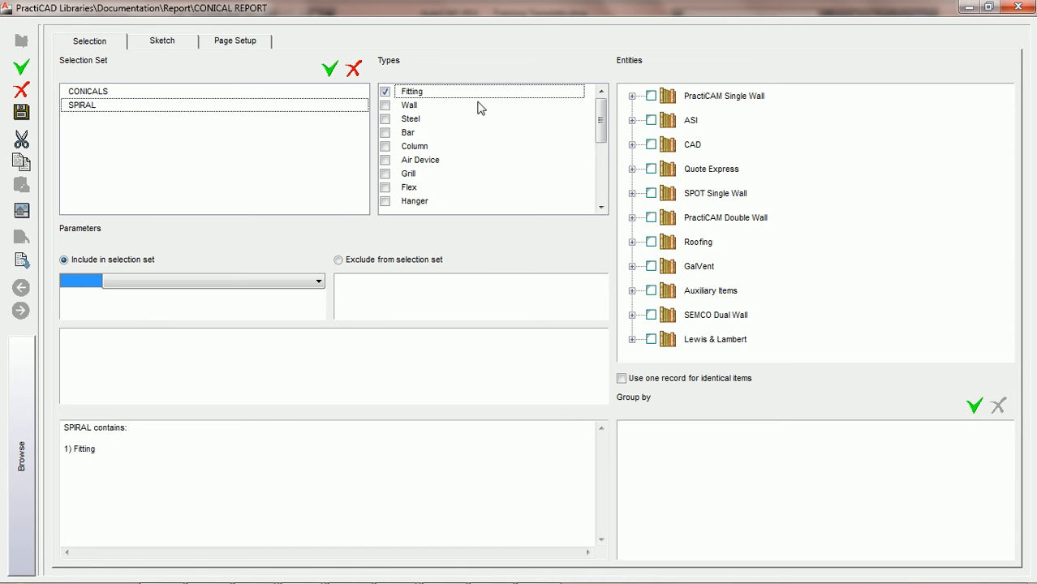
click(632, 96)
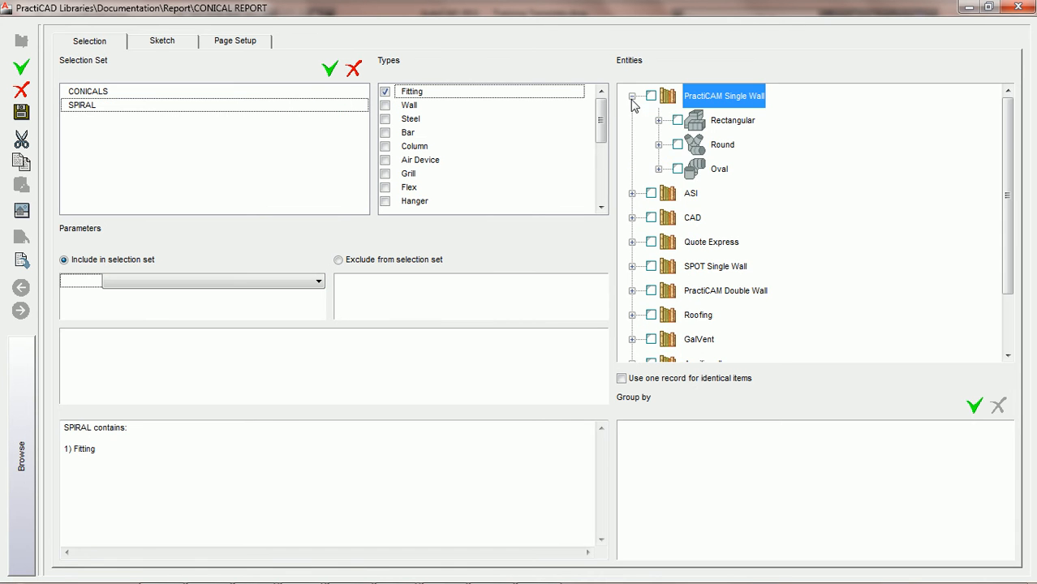
click(659, 144)
click(685, 169)
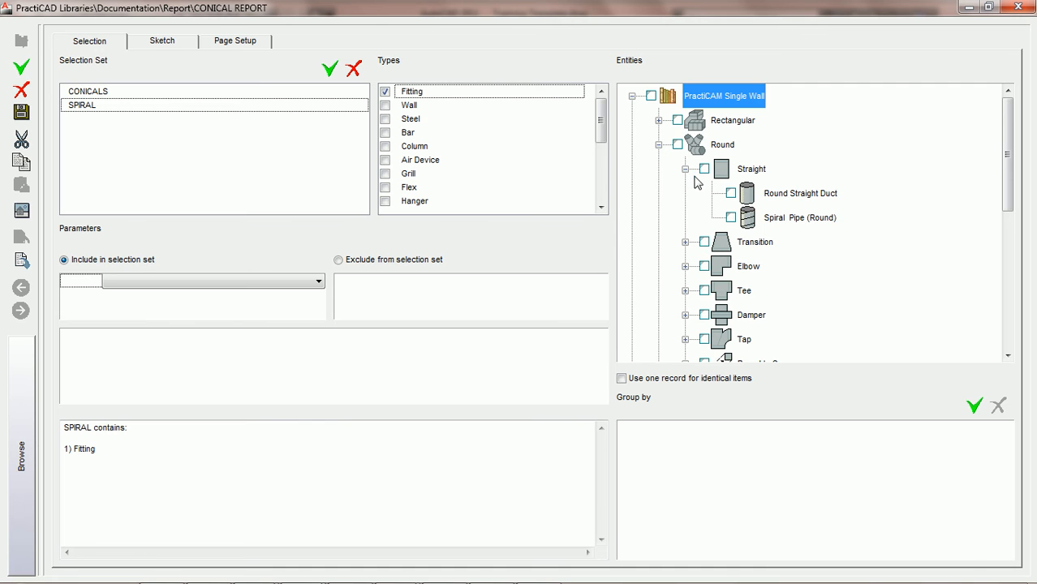
click(732, 218)
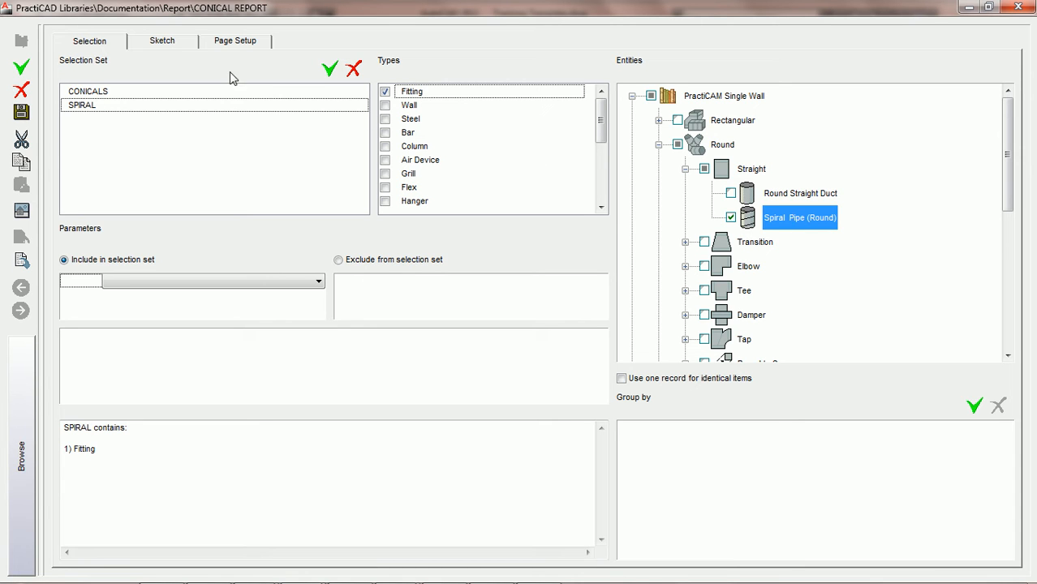
Collapse the CONICALS footer row in the report sketch and expand the SPIRAL header section to two rows.
click(162, 42)
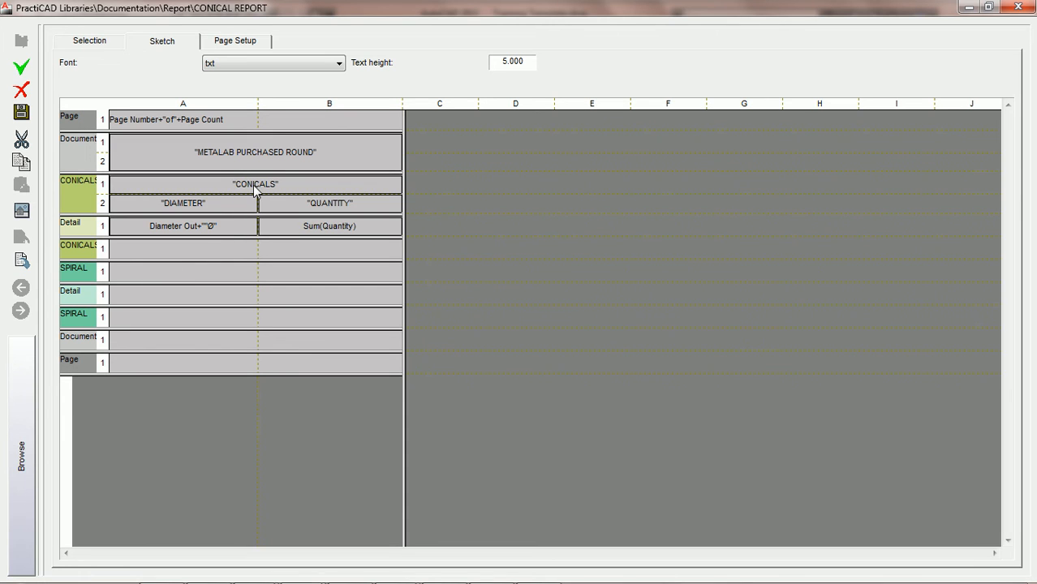
drag(175, 260, 180, 248)
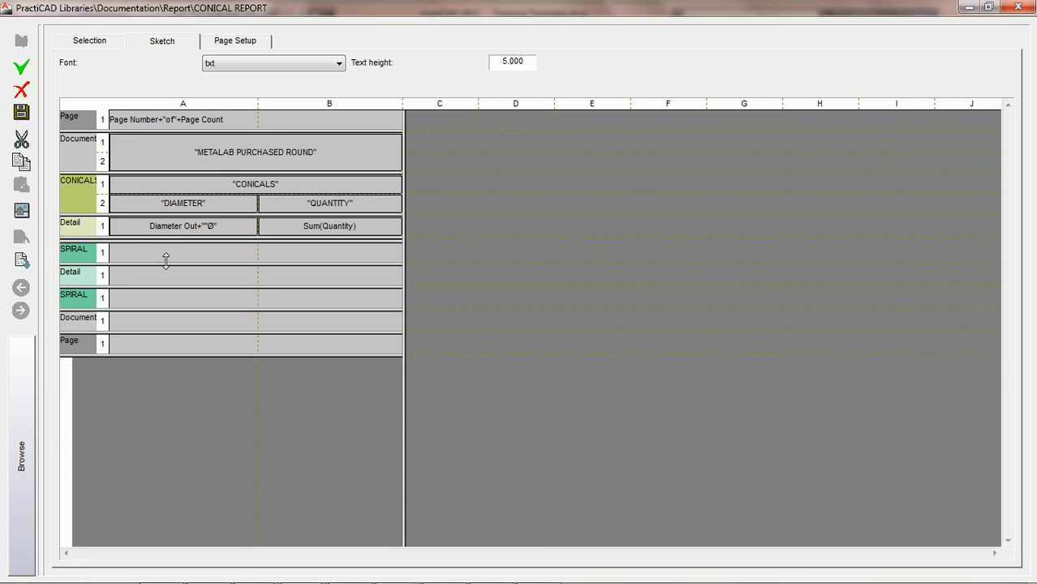
drag(165, 261, 165, 282)
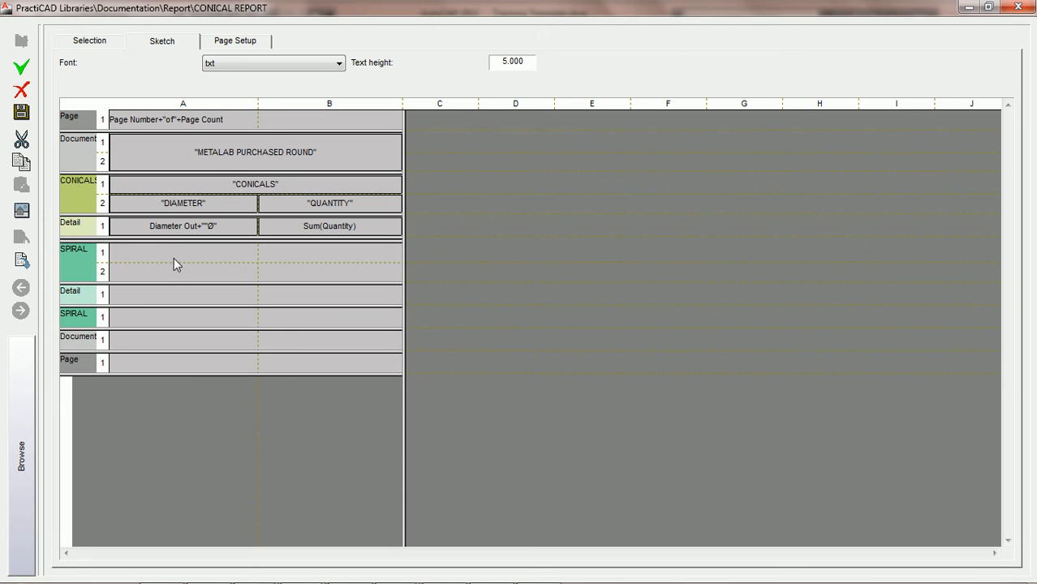
Merge columns A and B in the first SPIRAL header row and add the text SPIRAL, centred with borders on all sides.
click(236, 256)
drag(257, 251, 372, 258)
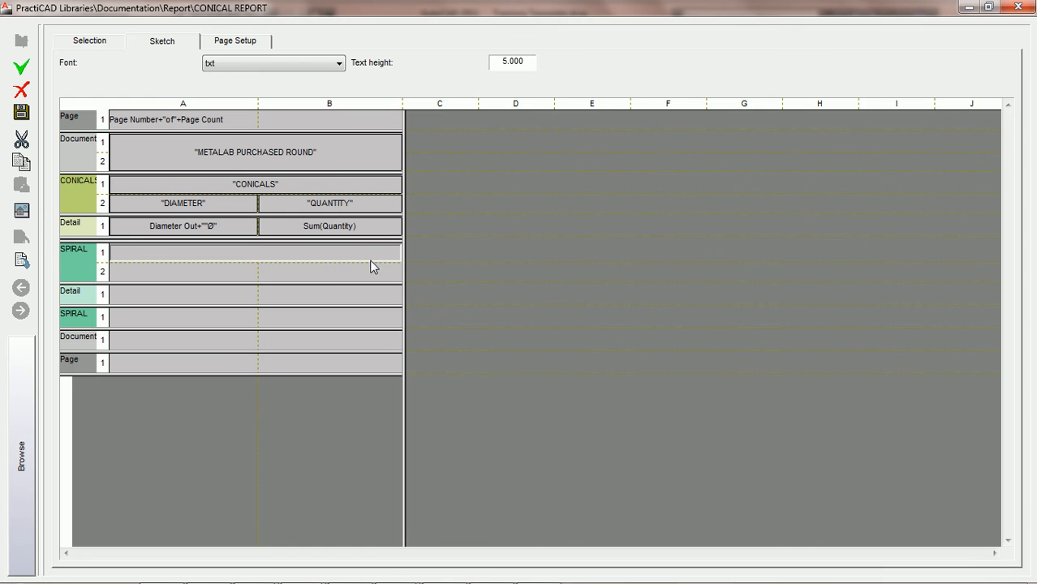
double_click(227, 257)
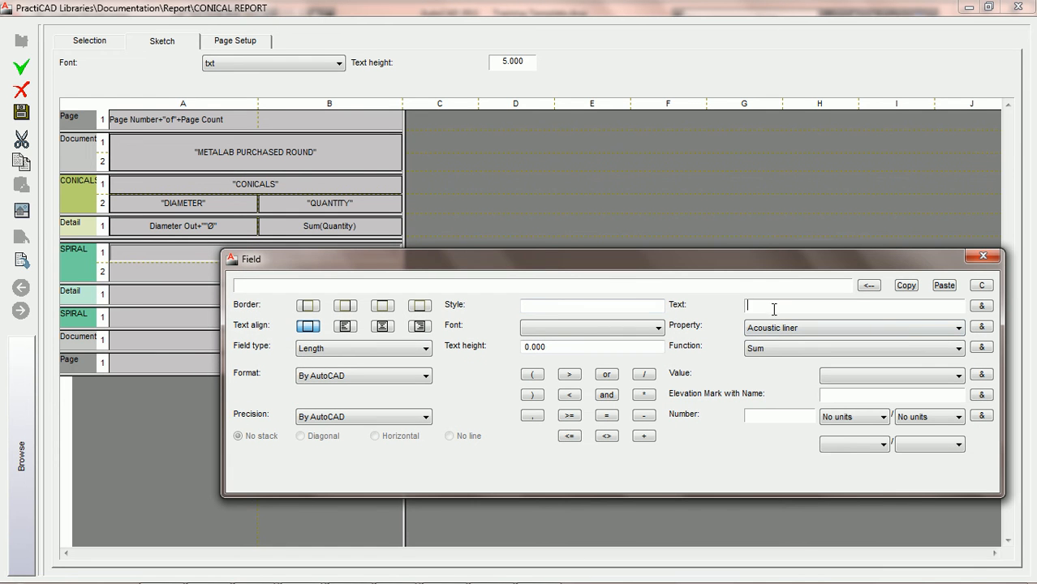
text(SPIRAL)
click(982, 306)
click(346, 307)
click(382, 306)
click(420, 307)
click(383, 327)
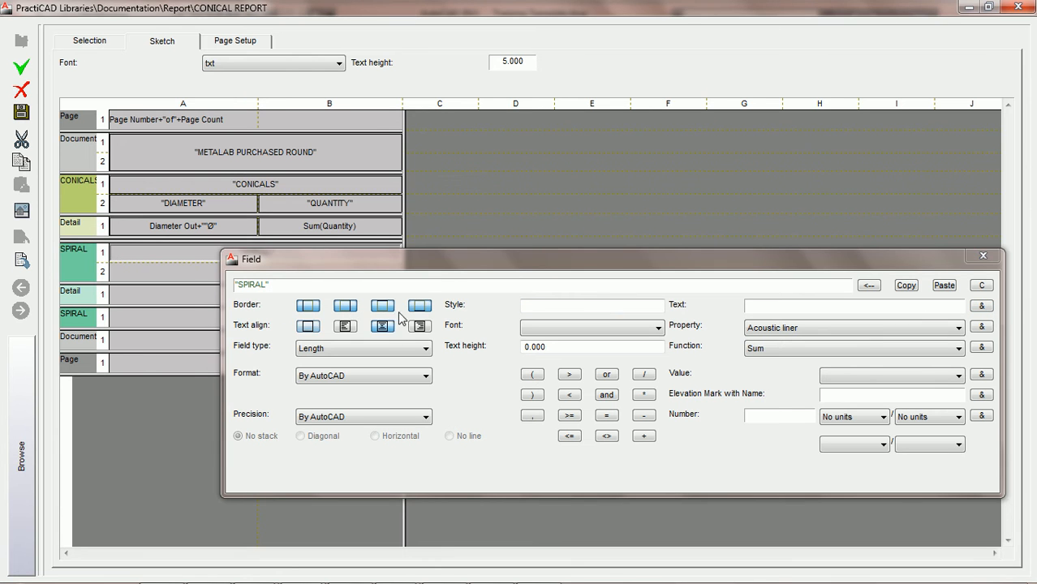
Add the text DIAMETER to column A of the second SPIRAL header row, centred with borders on all sides.
drag(446, 262, 284, 352)
click(207, 272)
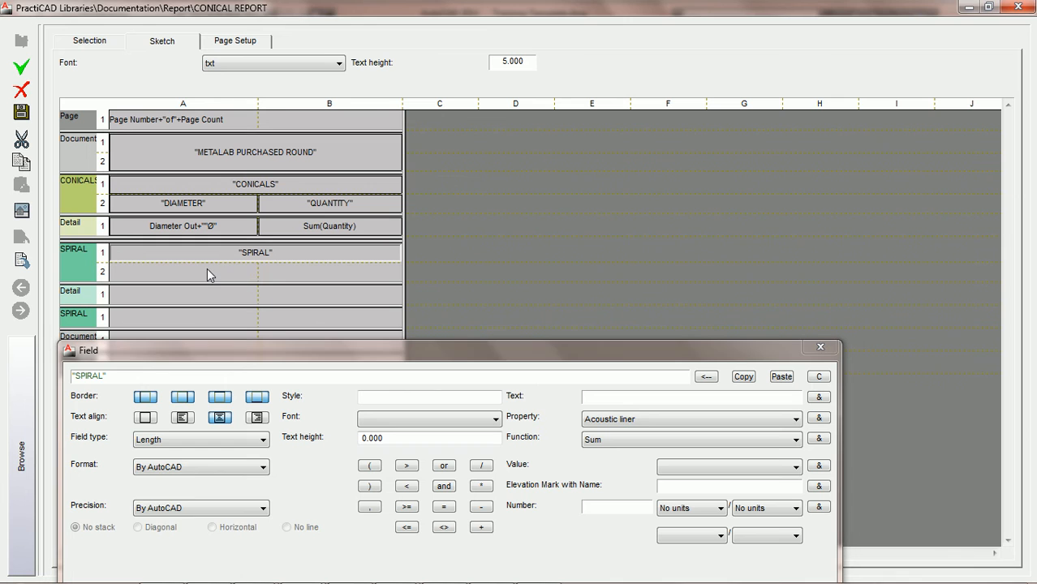
click(648, 399)
text(DIAMETER)
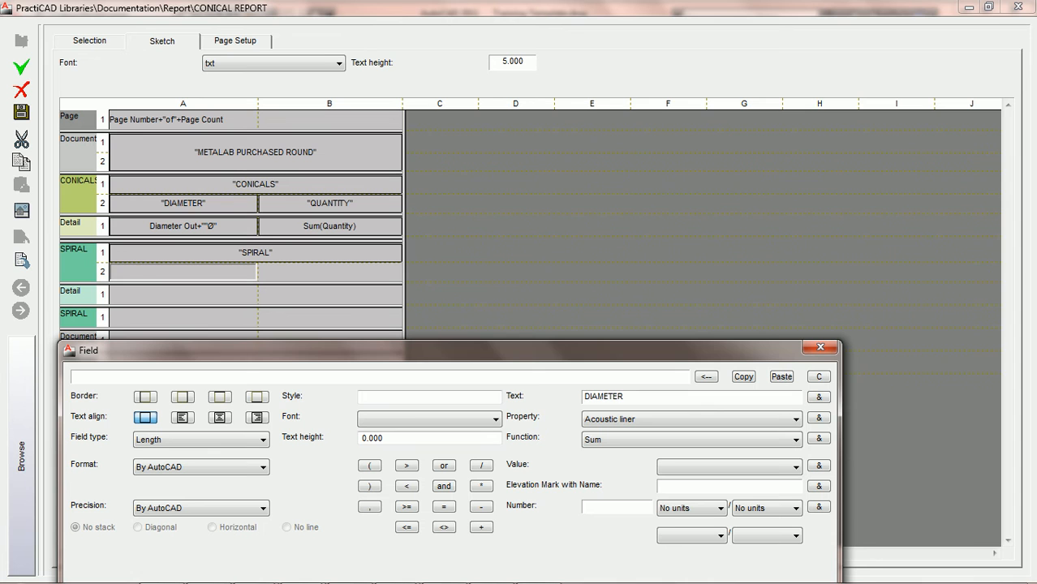
click(819, 397)
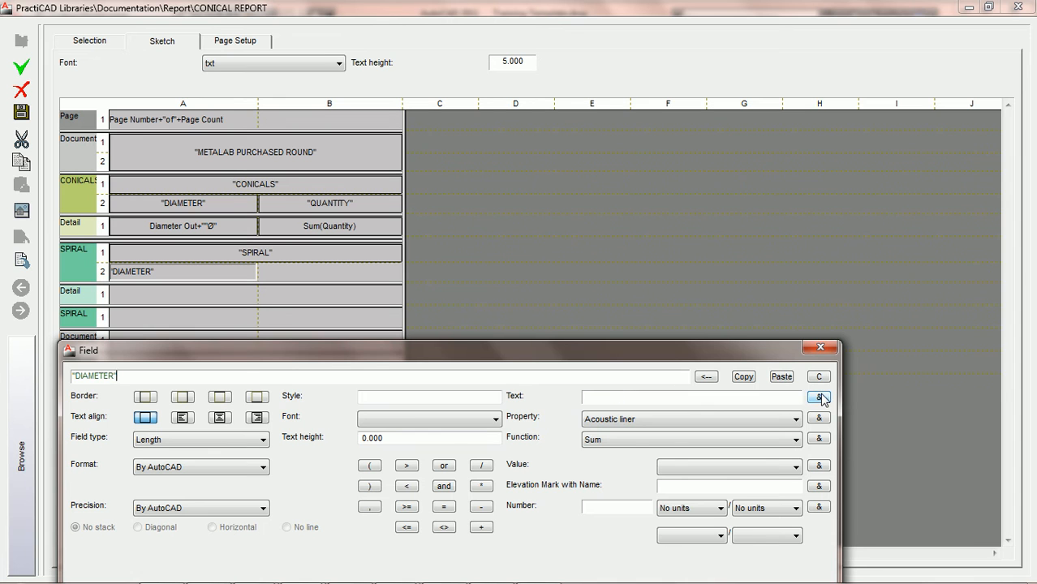
click(145, 397)
click(258, 397)
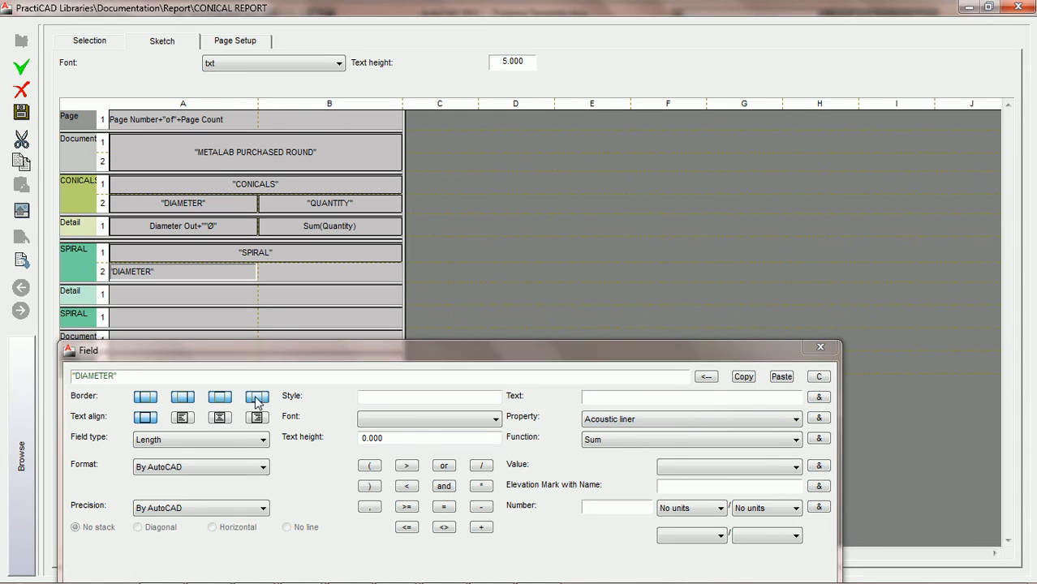
click(220, 417)
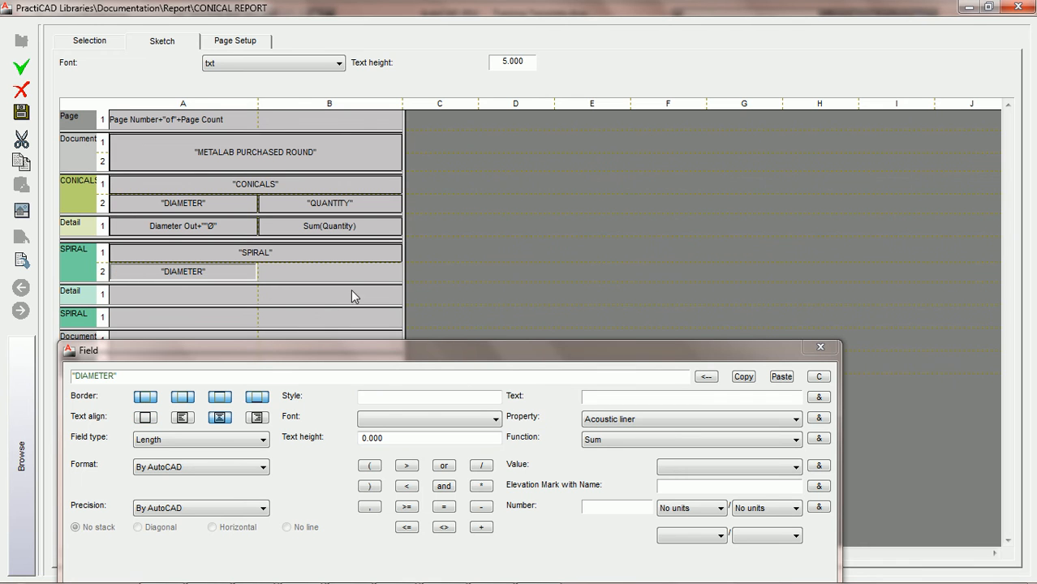
Add the text SUM LENGTH to column B of the second SPIRAL header row, centred with borders on all sides.
click(339, 273)
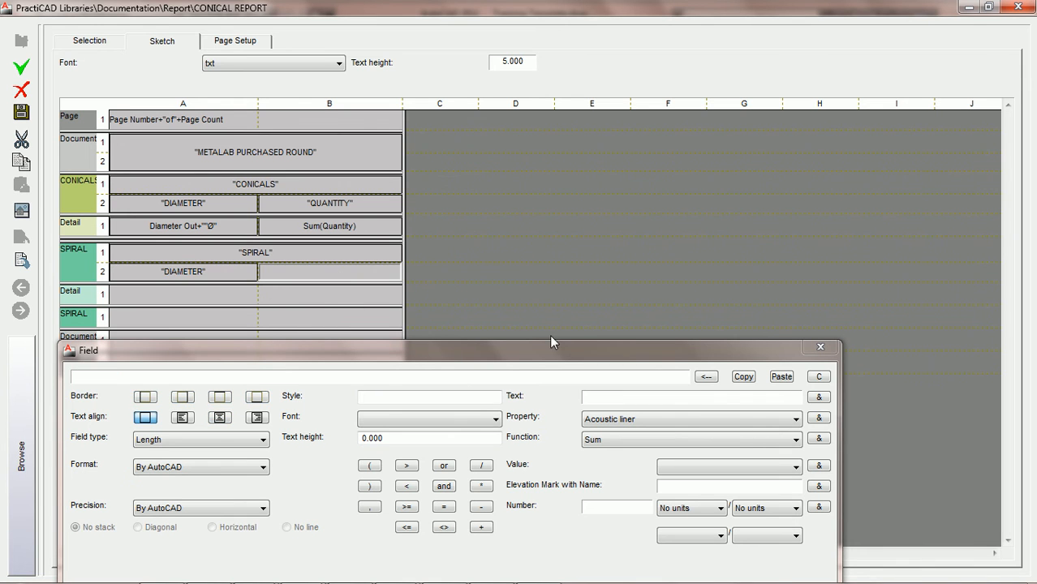
click(713, 398)
text(SUM L)
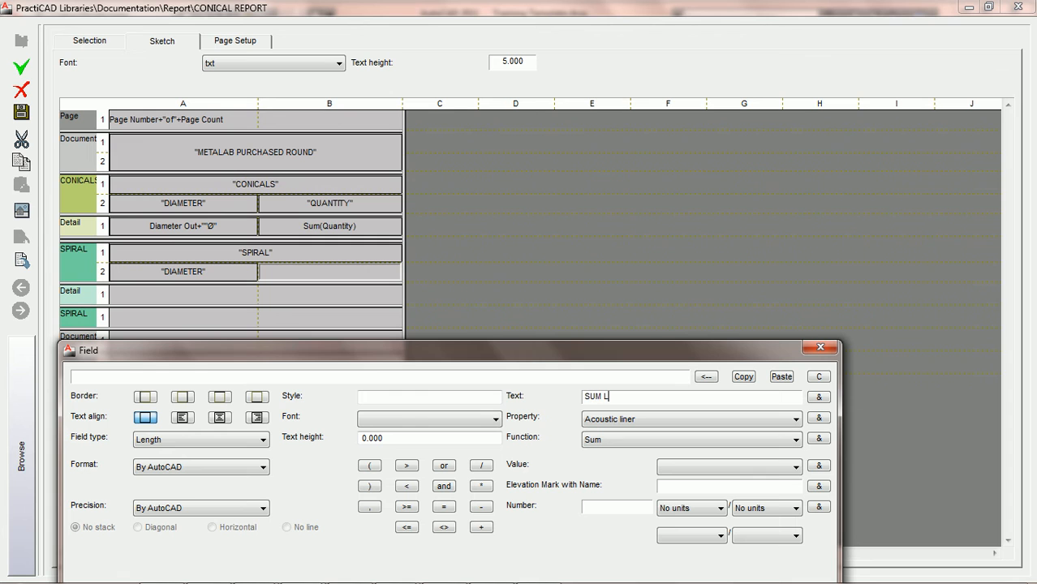
text(ENGTH)
click(819, 397)
click(219, 417)
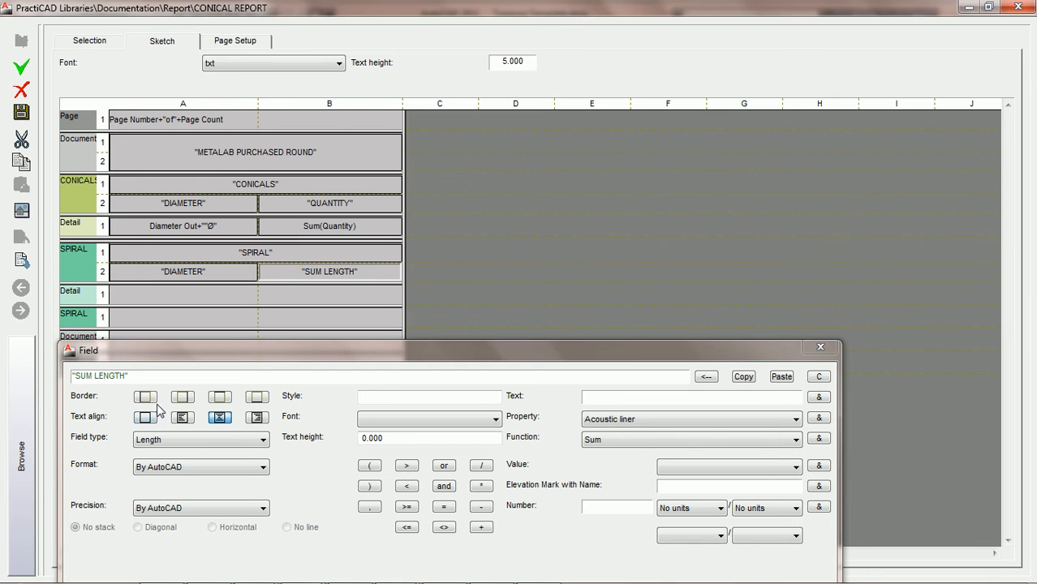
click(182, 398)
click(220, 398)
click(257, 398)
drag(431, 355, 491, 317)
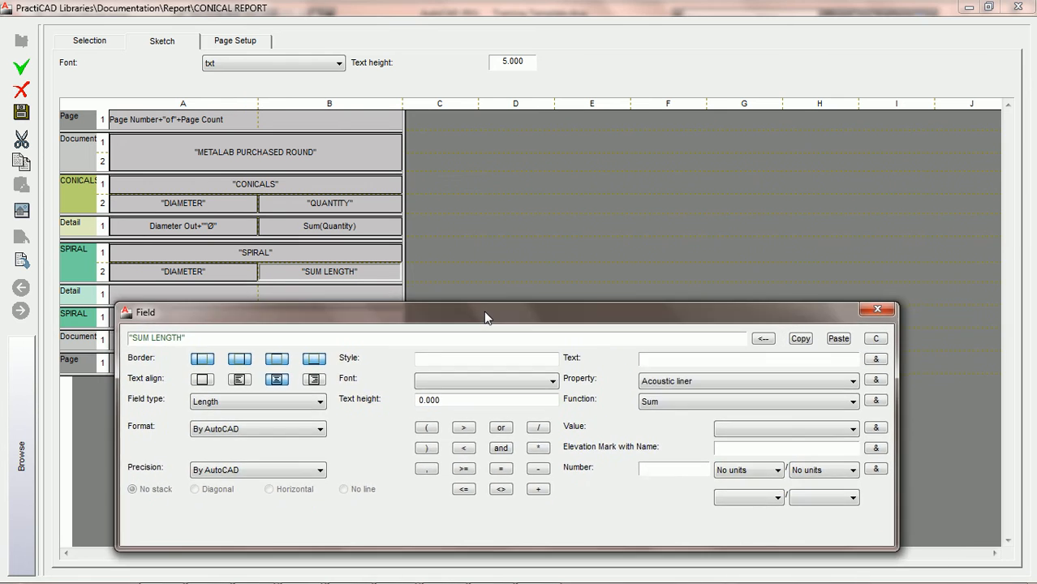
click(877, 311)
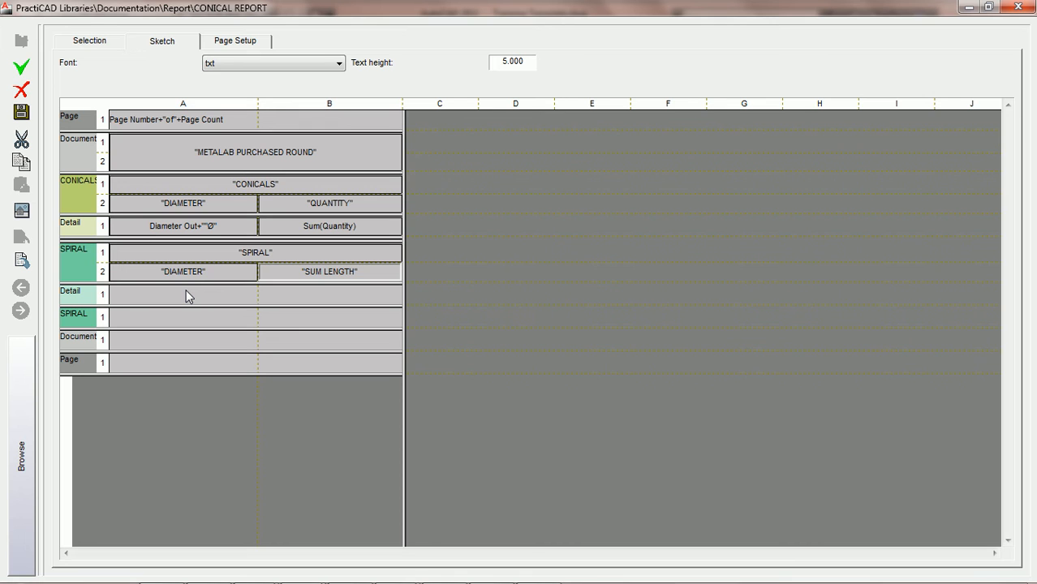
Add a grouping parameter to the SPIRAL selection set that groups by Diameter In.
click(92, 45)
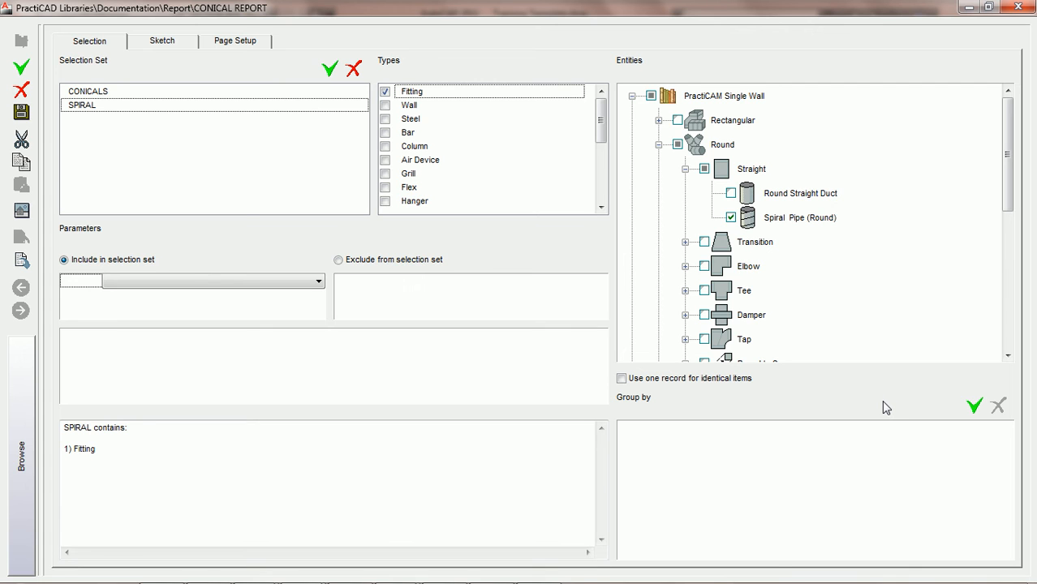
click(974, 406)
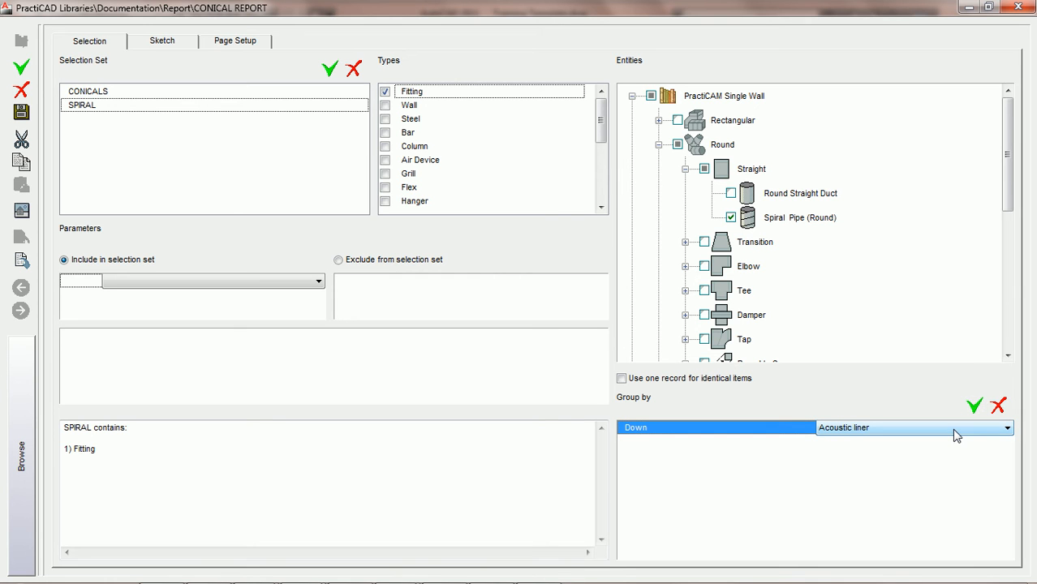
click(956, 428)
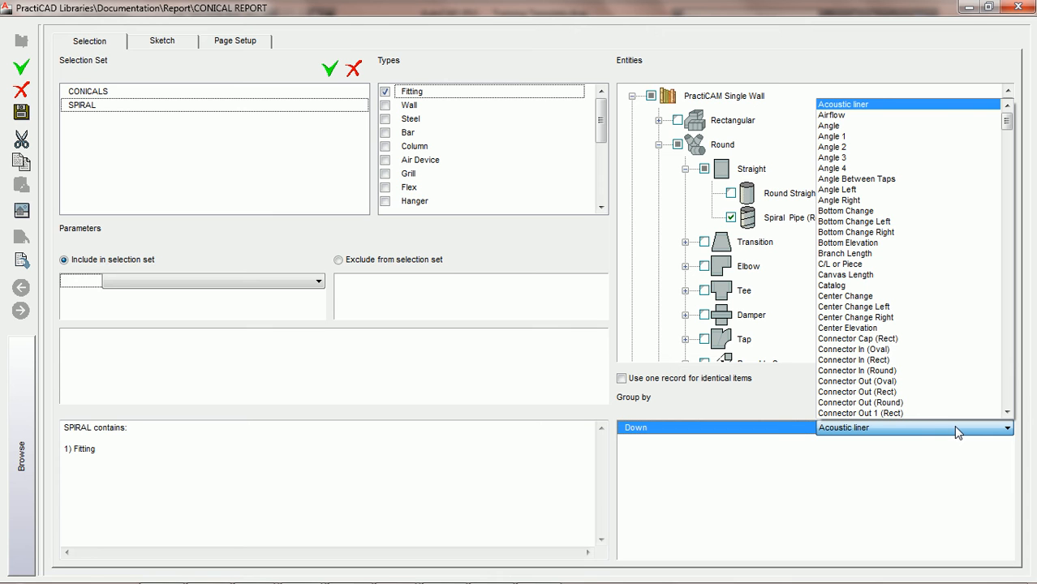
key(d)
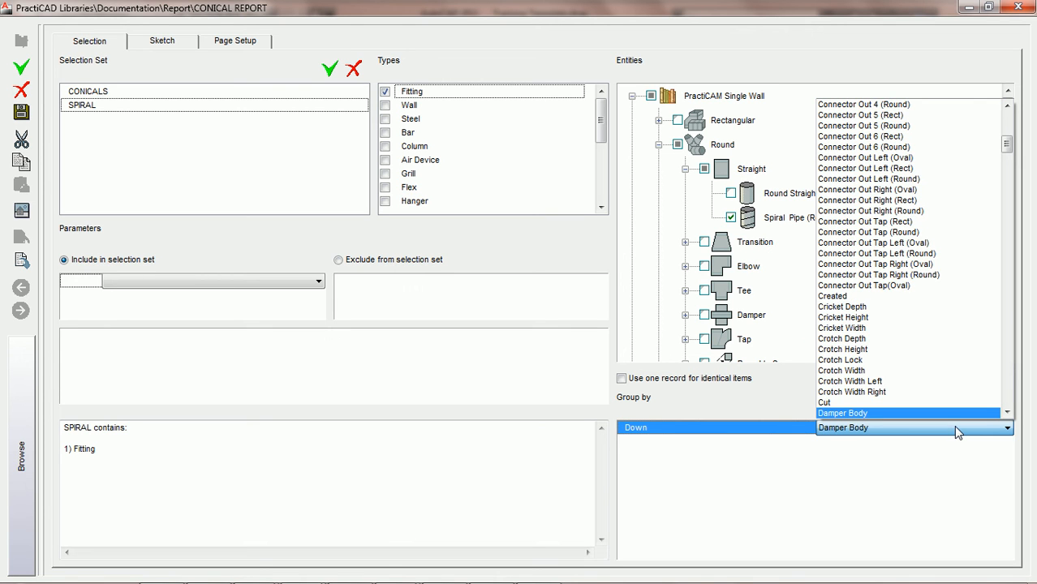
click(1007, 414)
click(1007, 415)
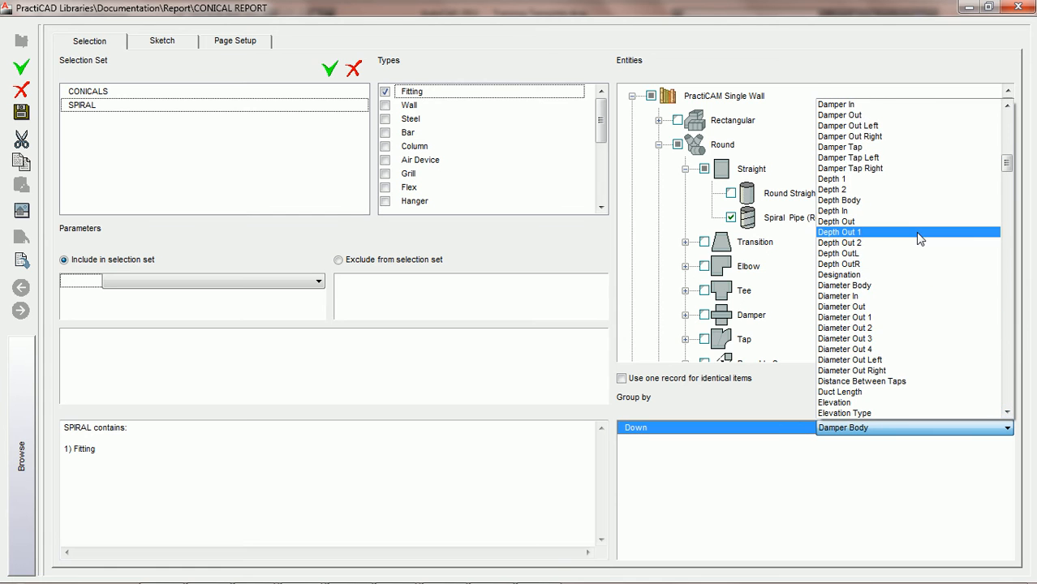
click(889, 296)
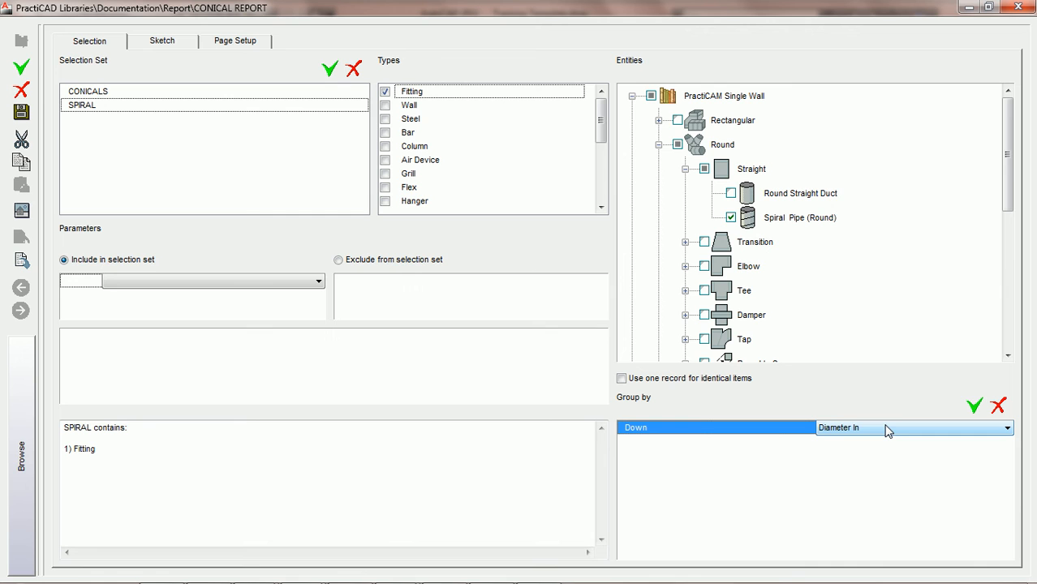
Set the sort direction of the Diameter In grouping to Up.
click(702, 428)
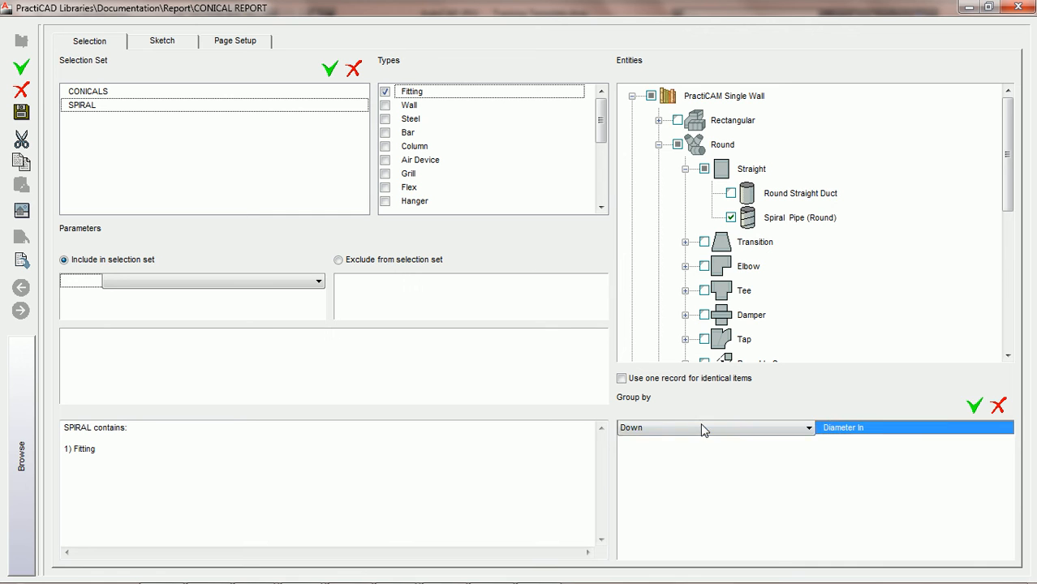
click(797, 430)
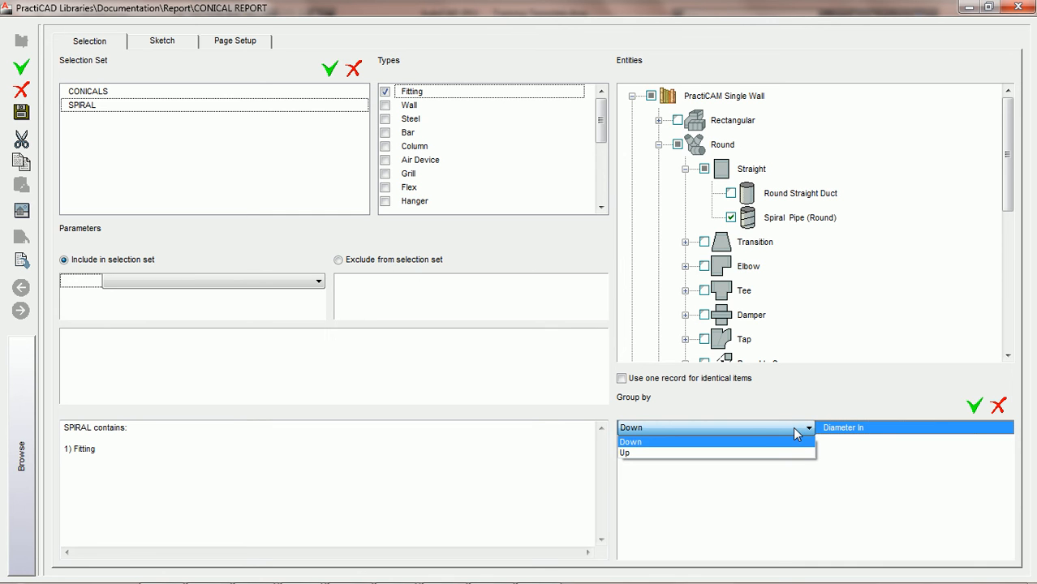
click(695, 443)
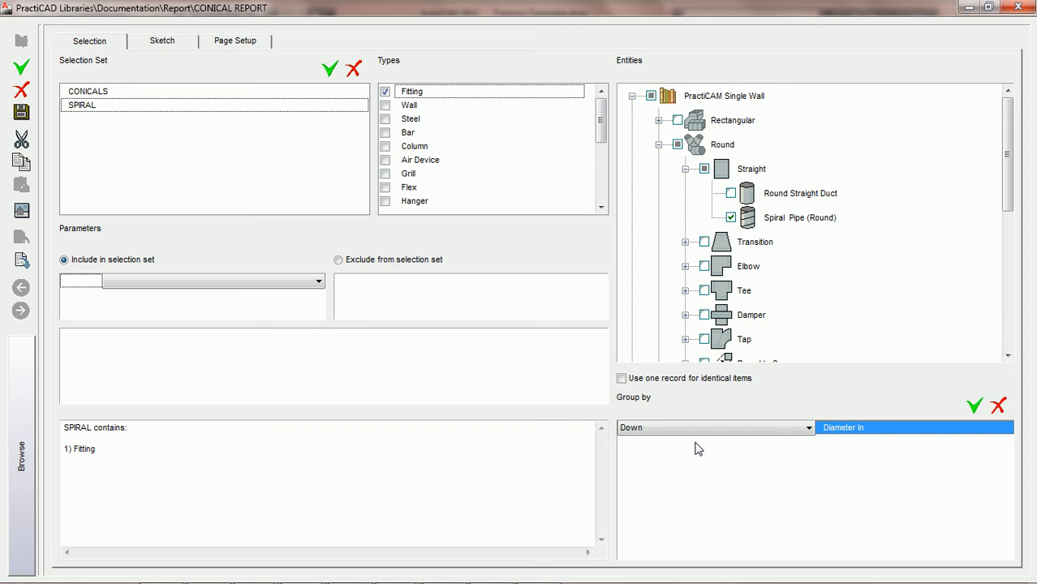
click(702, 429)
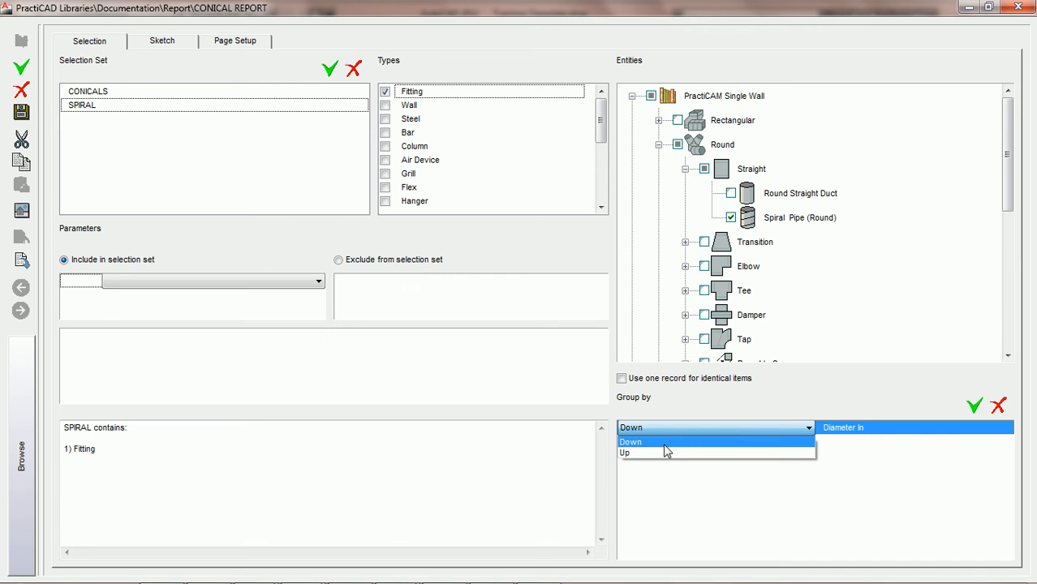
click(659, 456)
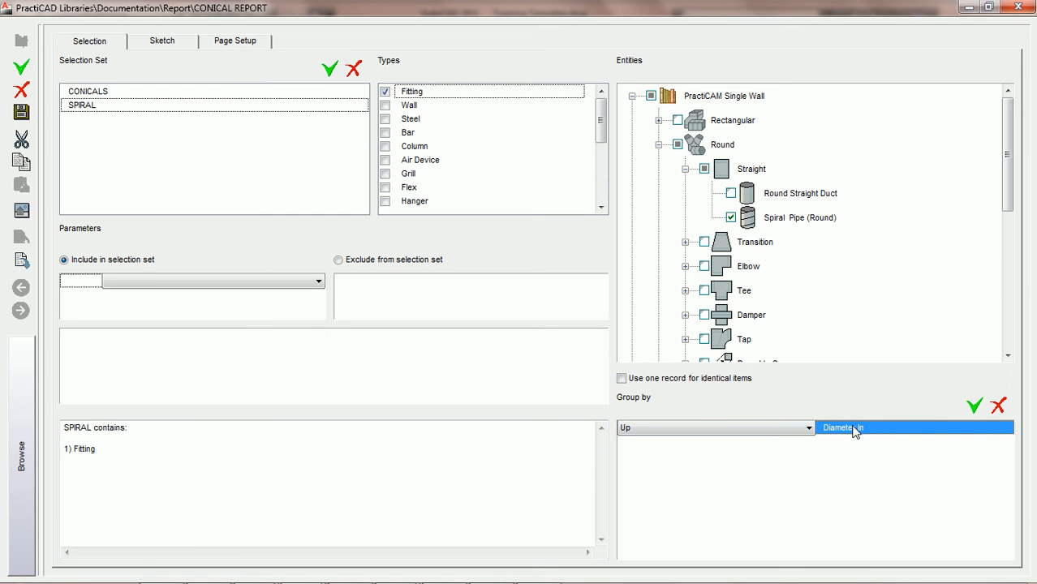
click(972, 405)
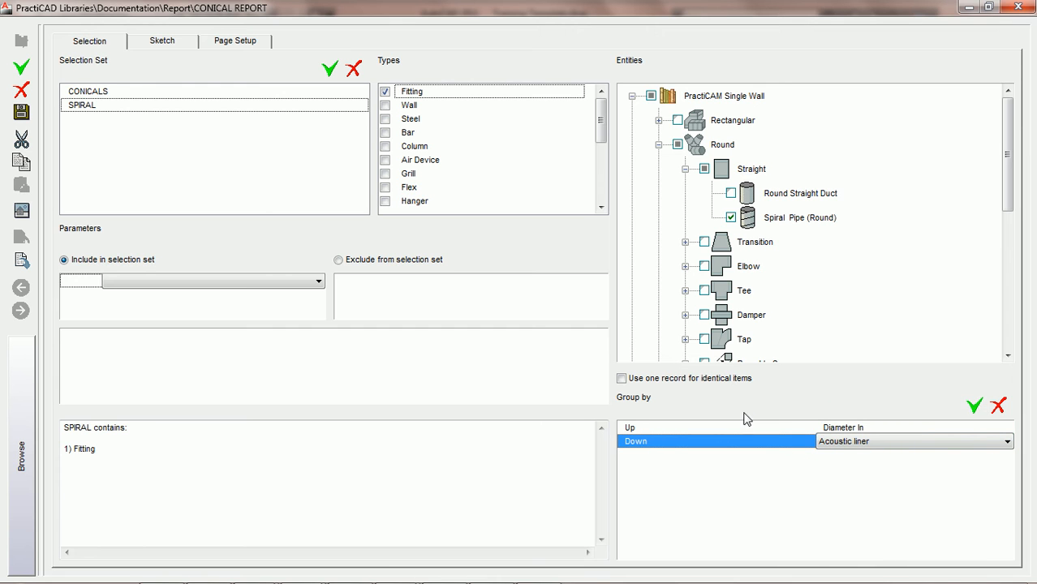
click(999, 407)
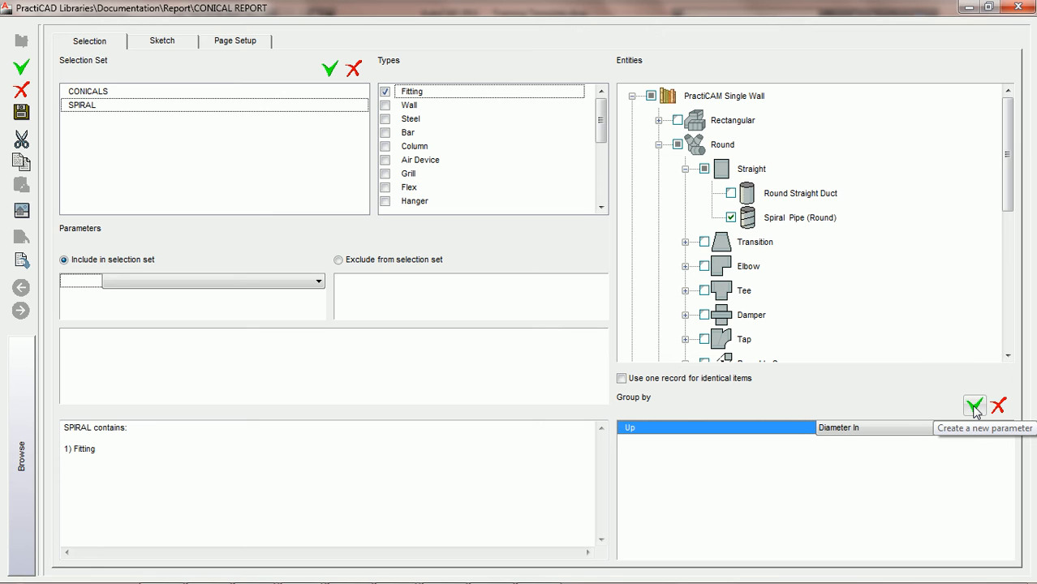
click(973, 407)
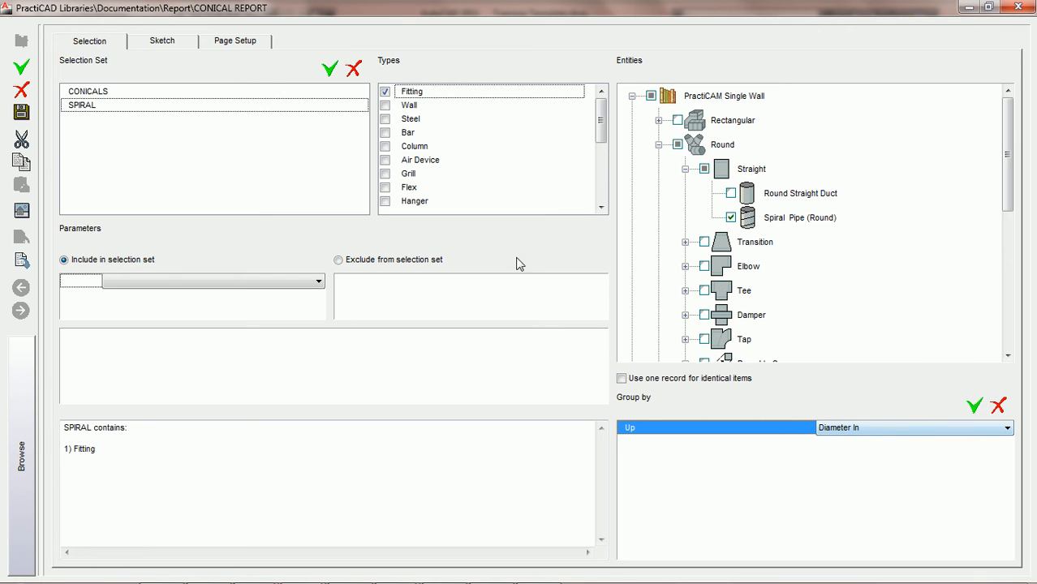
Collapse the SPIRAL section's Detail row in the report sketch.
click(156, 44)
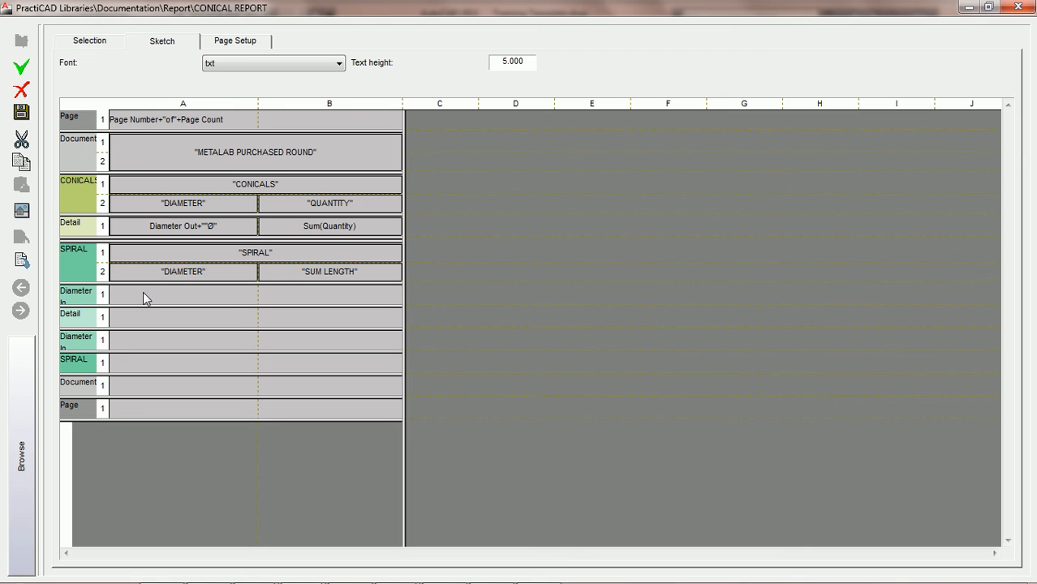
click(183, 319)
drag(242, 329, 242, 322)
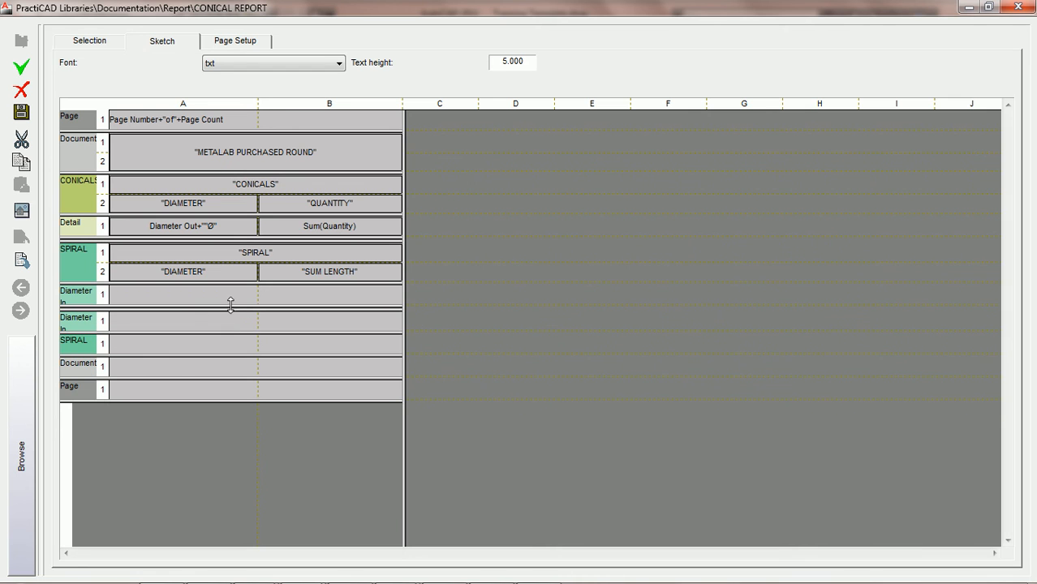
click(169, 294)
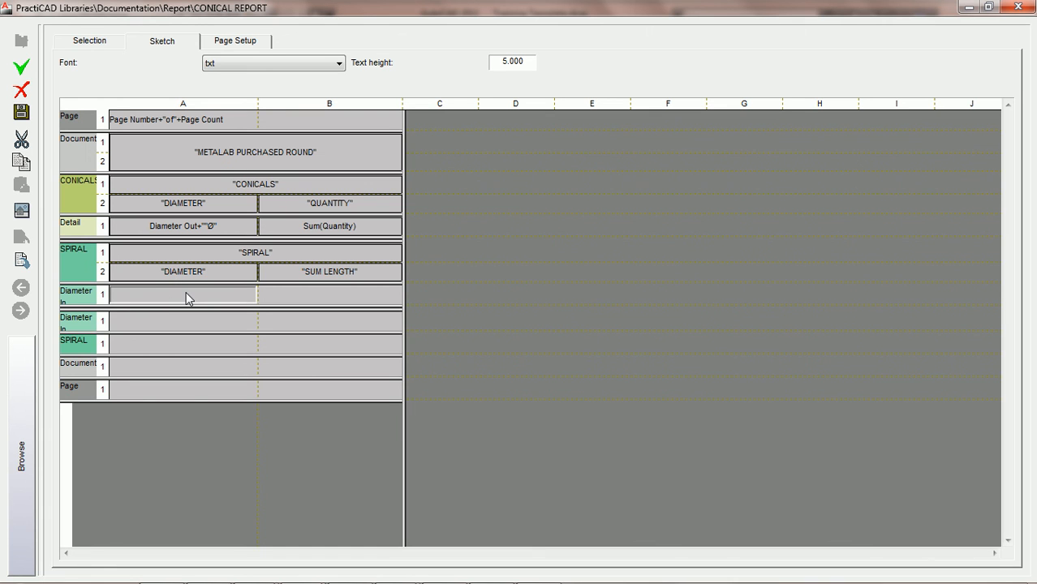
click(313, 299)
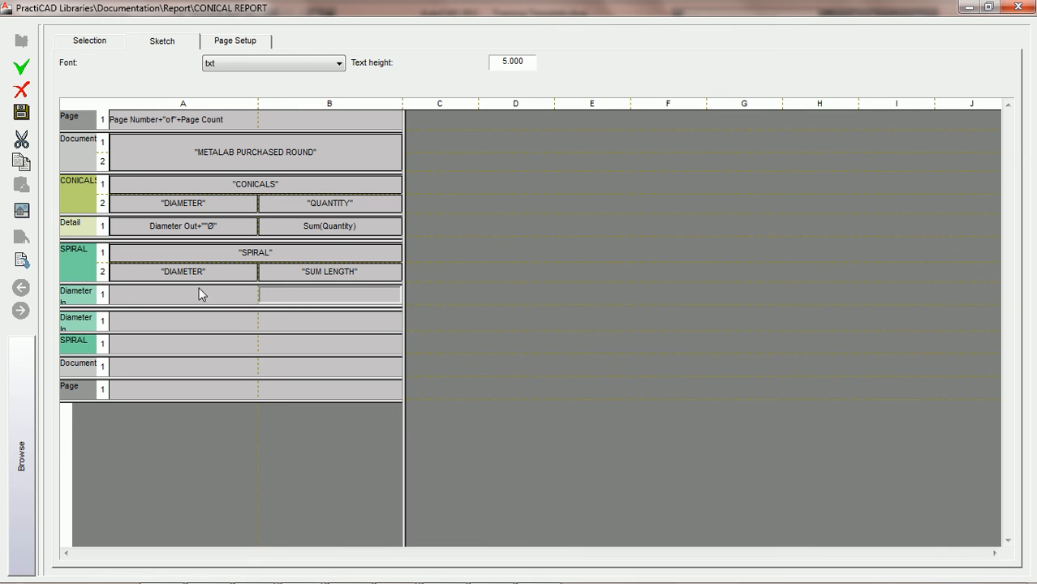
click(188, 295)
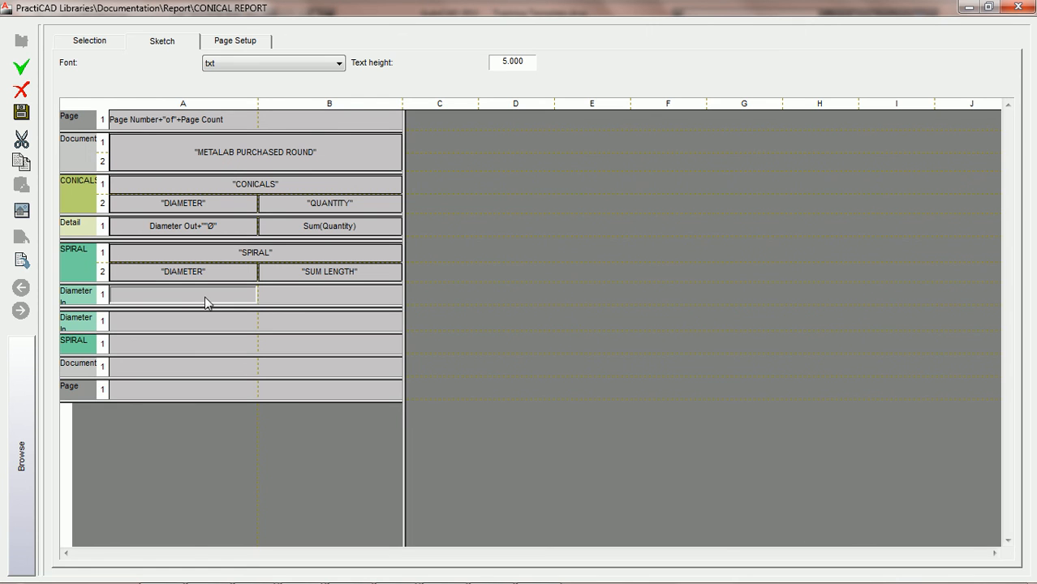
Copy the Diameter Out expression from the CONICALS Detail row into column A of the SPIRAL section's upper Diameter In row.
click(221, 226)
double_click(206, 226)
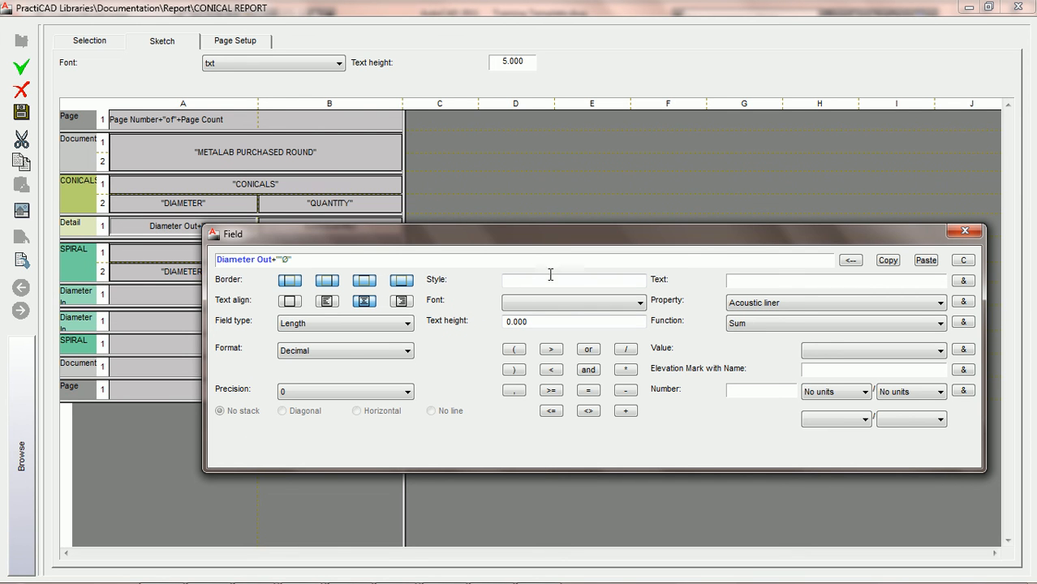
click(887, 261)
drag(798, 229, 676, 378)
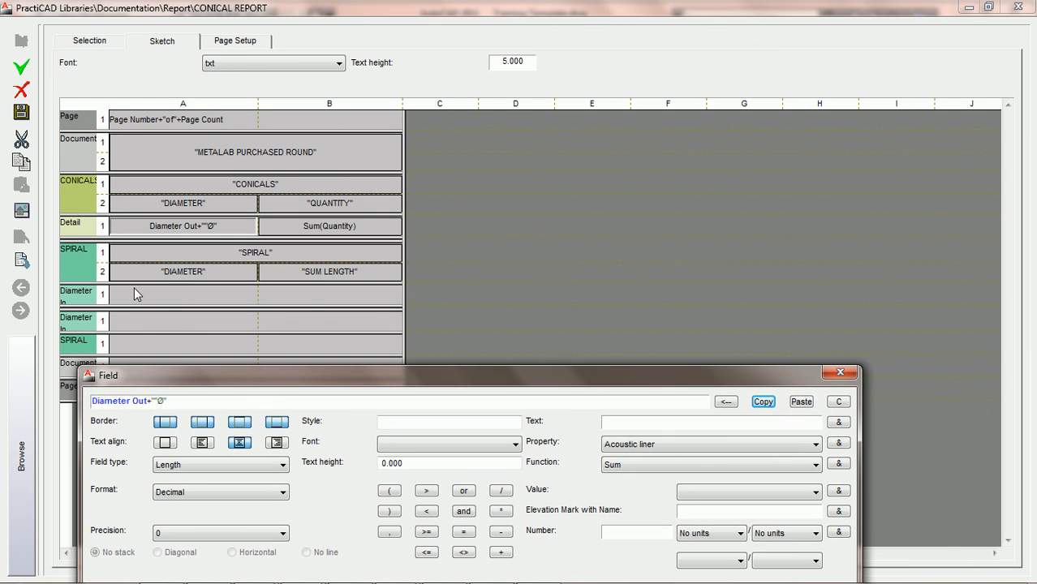
click(180, 295)
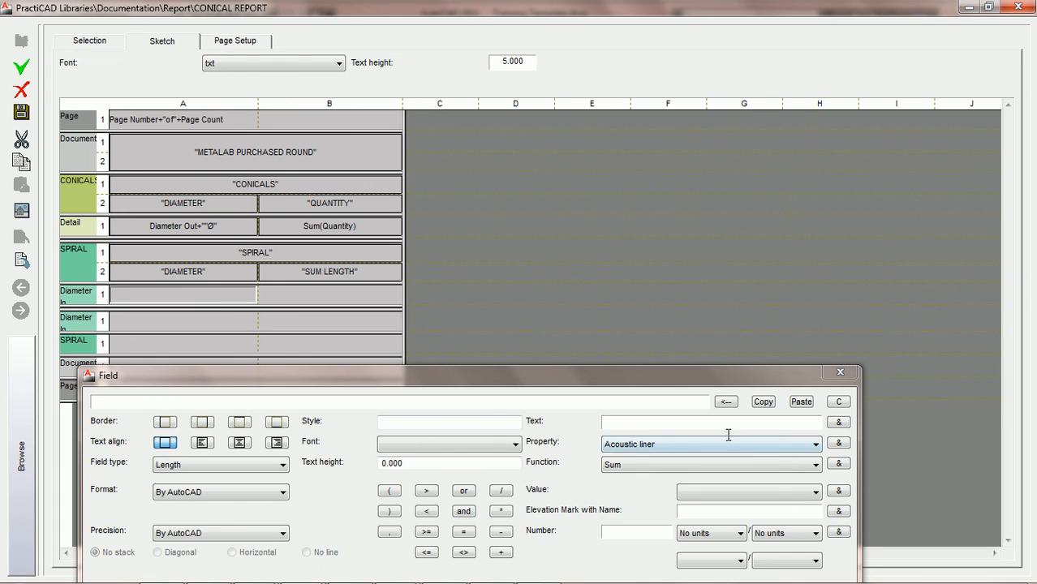
click(800, 401)
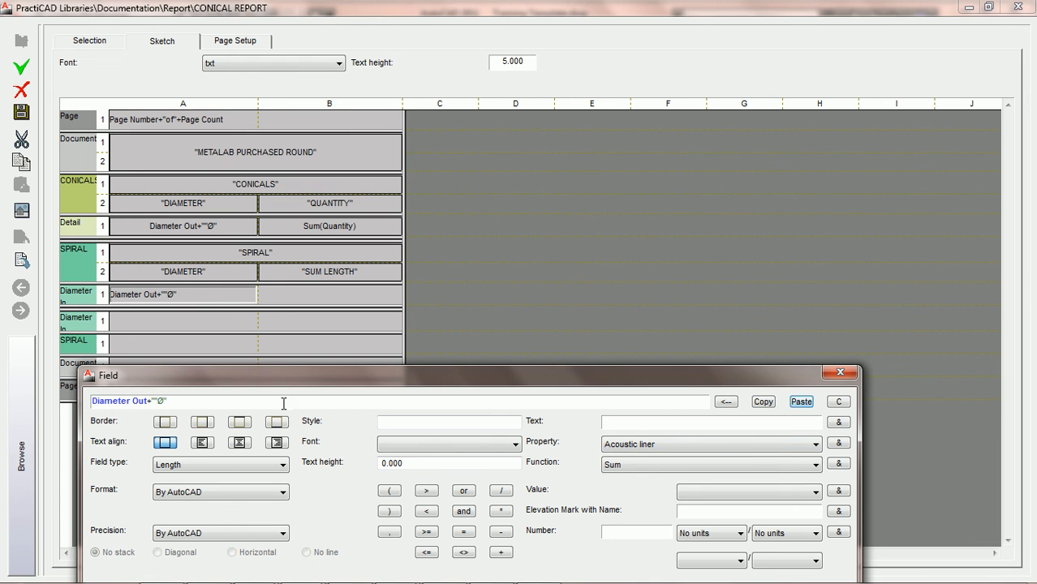
Replace the Diameter Out property with Diameter In in the copied expression, keeping the Ø text after it.
click(149, 401)
click(726, 403)
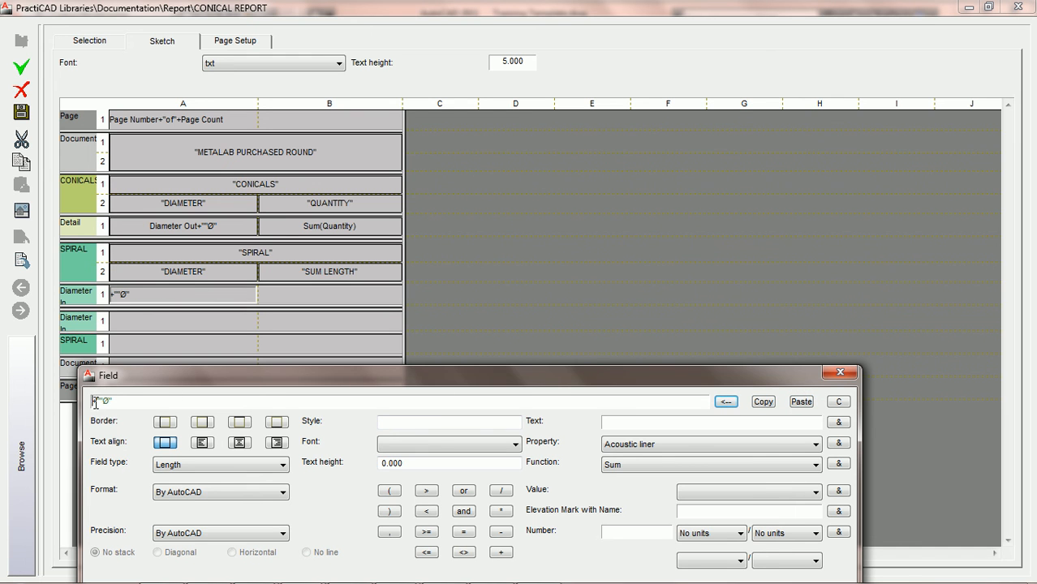
click(694, 452)
key(d)
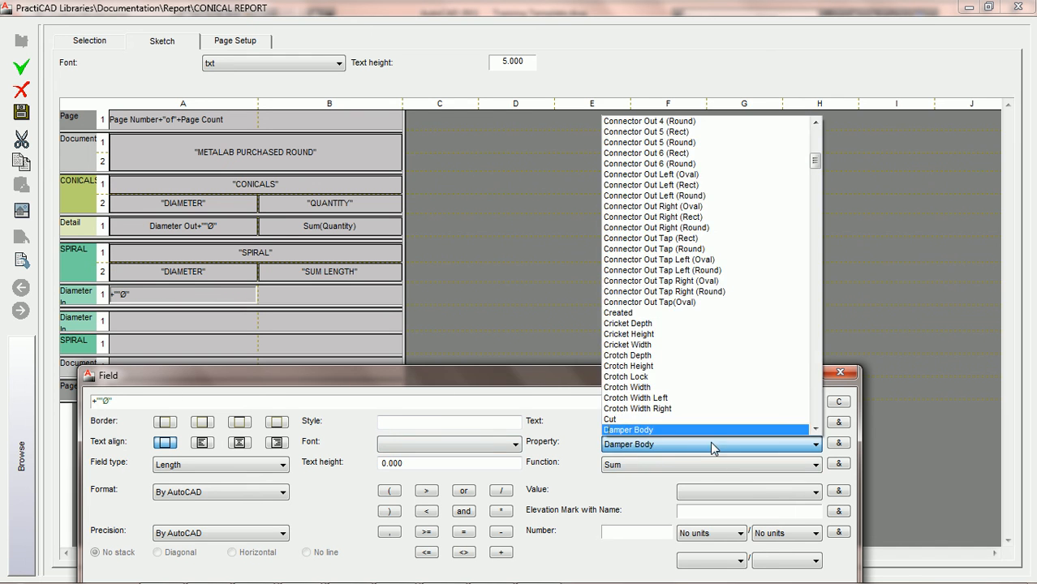
click(816, 427)
click(816, 428)
drag(815, 428, 816, 428)
click(659, 313)
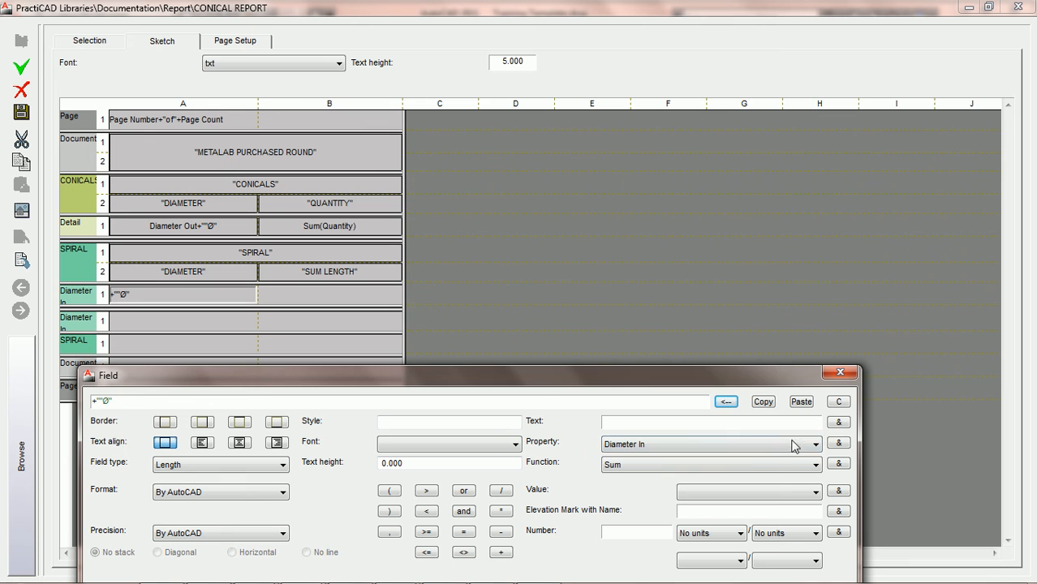
click(839, 444)
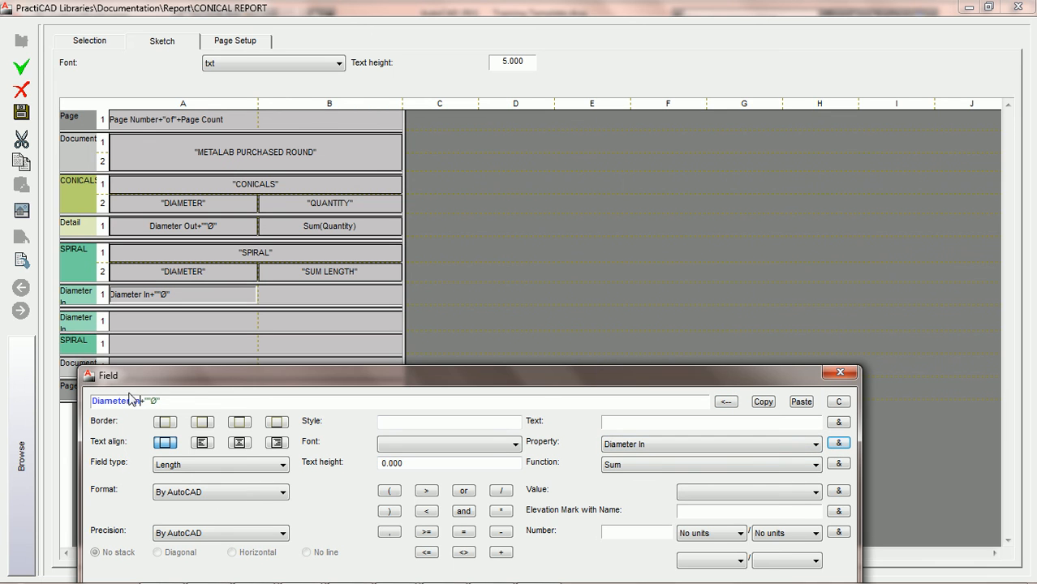
Put borders on all sides of the Diameter In cell and centre its text.
click(165, 422)
click(202, 422)
click(240, 422)
click(273, 422)
click(239, 442)
Set the Diameter In field's length format to Decimal with precision 0.
click(235, 497)
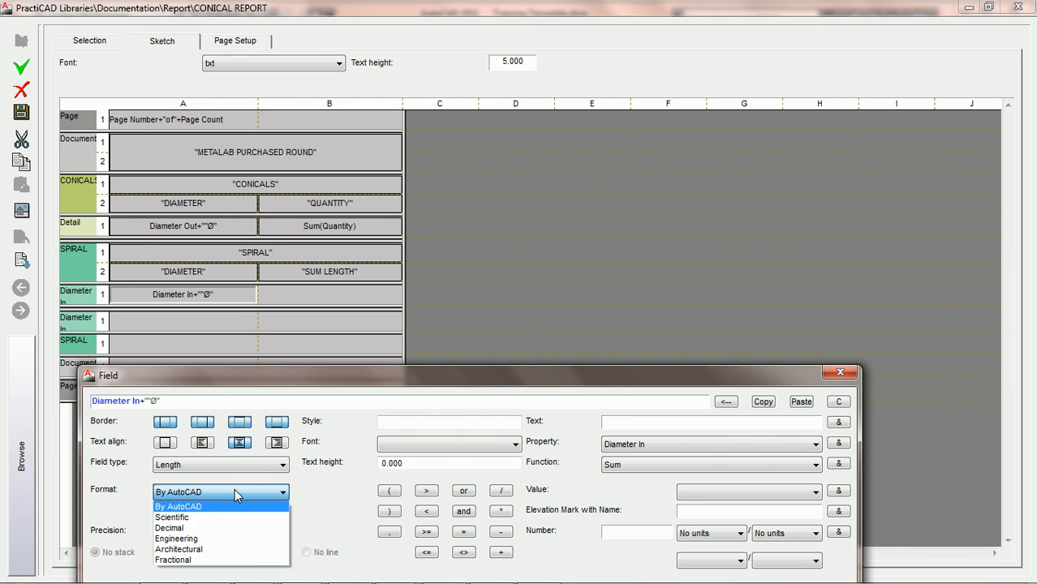
click(197, 516)
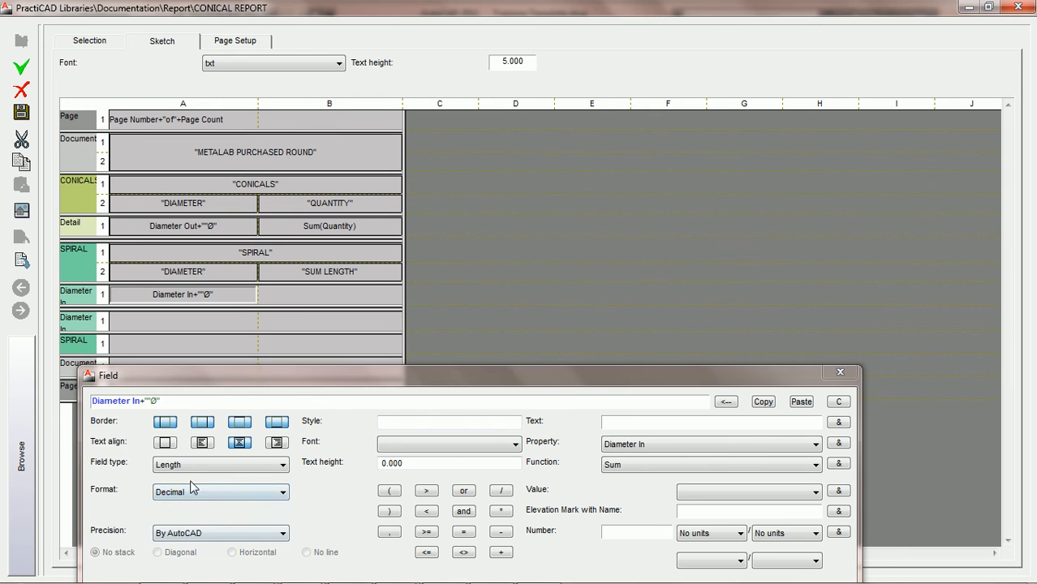
click(203, 534)
click(163, 436)
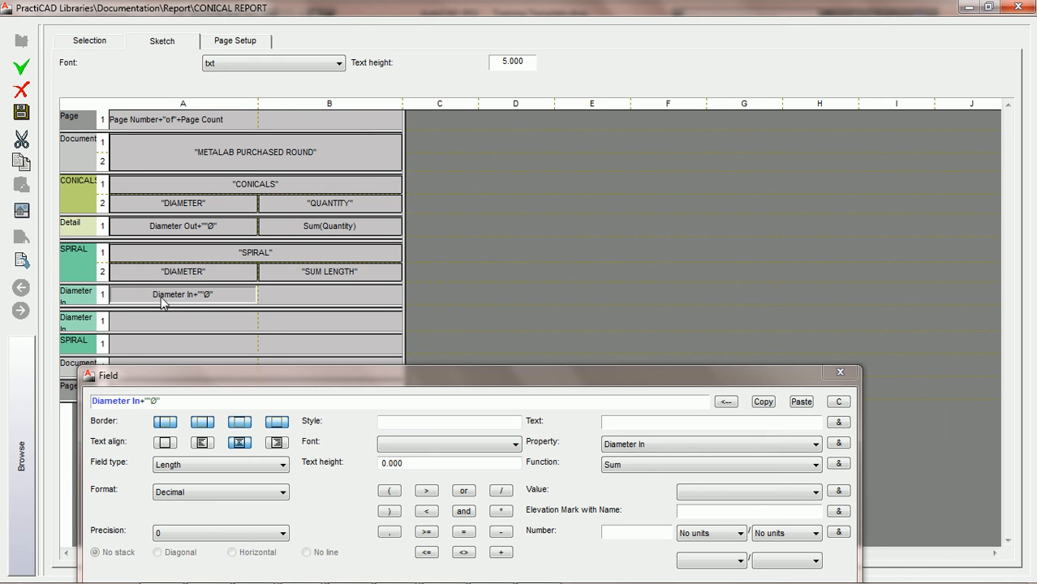
Enter the expression Sum(Length) in column B of the SPIRAL section's upper Diameter In row.
click(339, 297)
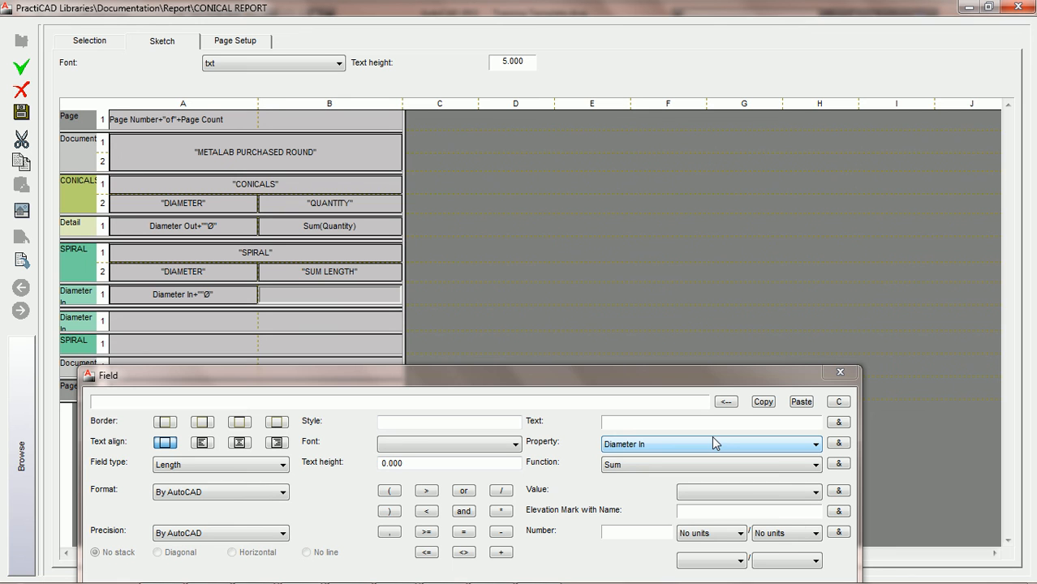
click(839, 466)
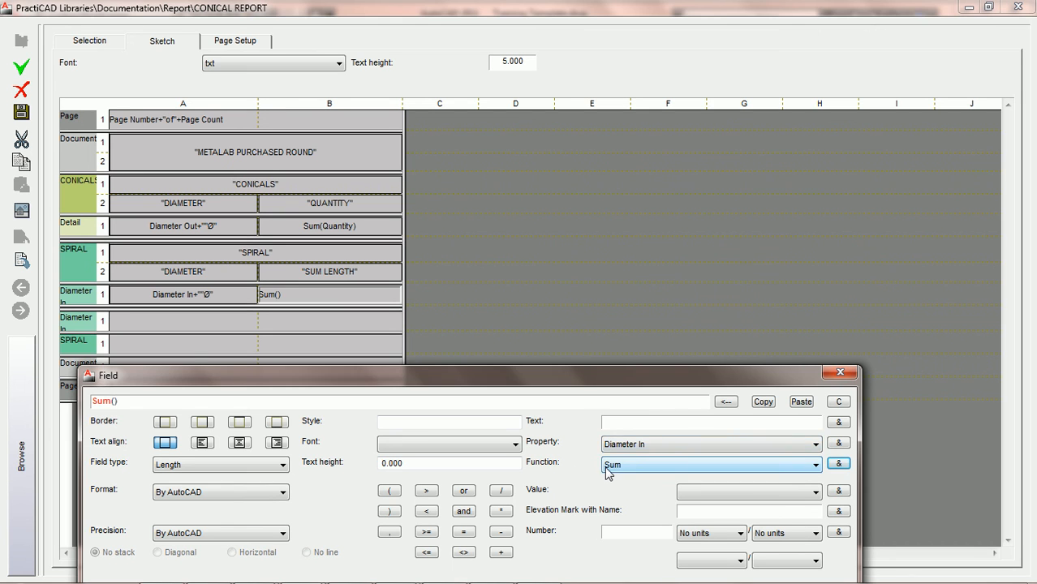
click(731, 448)
key(l)
click(816, 429)
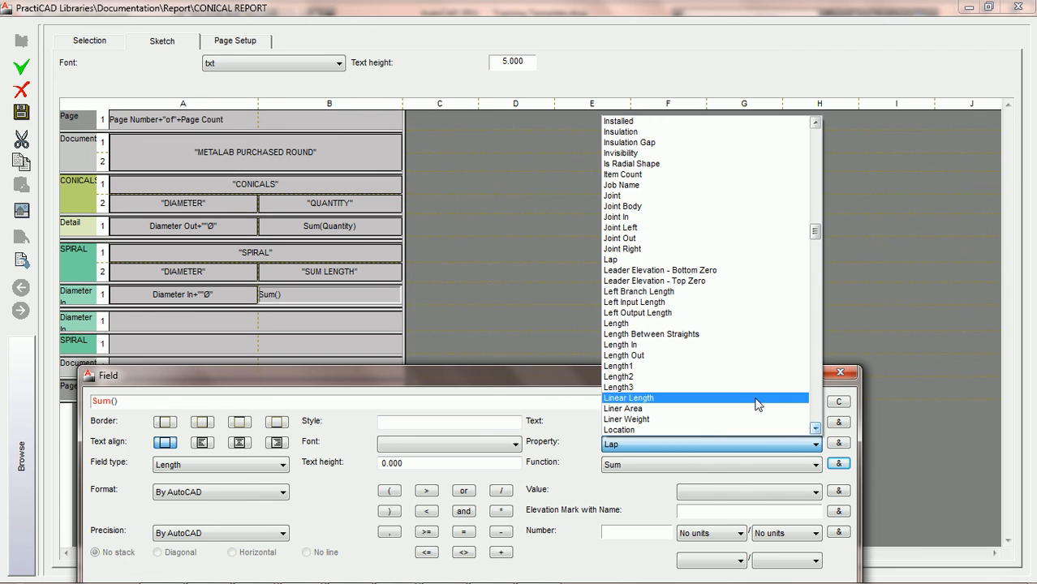
click(702, 324)
click(839, 444)
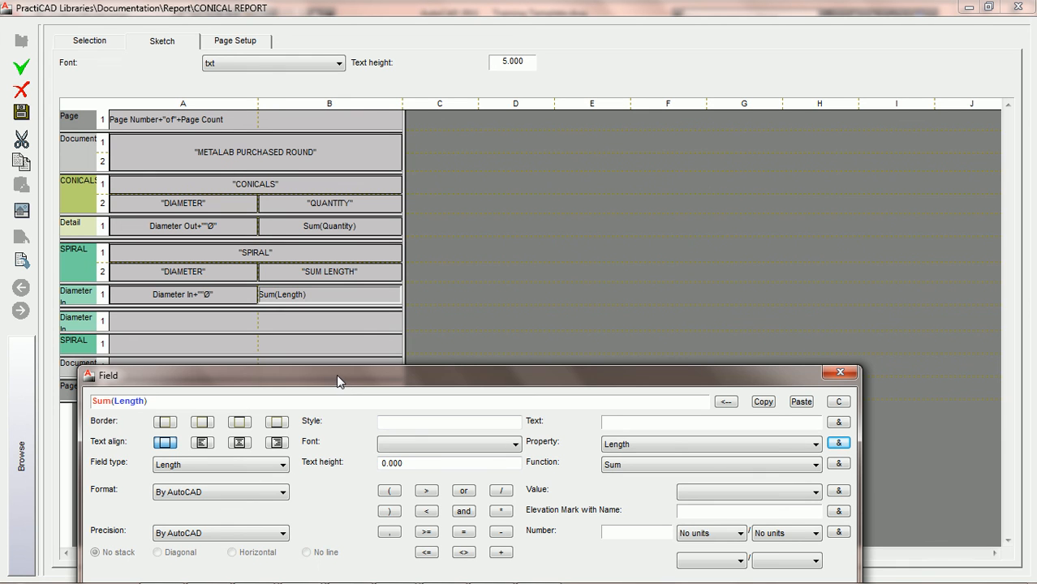
Centre the text of the Sum(Length) cell and put borders on all four sides.
click(239, 442)
click(165, 422)
click(202, 422)
click(239, 422)
click(277, 422)
Set the Sum(Length) field's length format to Architectural with precision 0'-0 1/2".
click(273, 491)
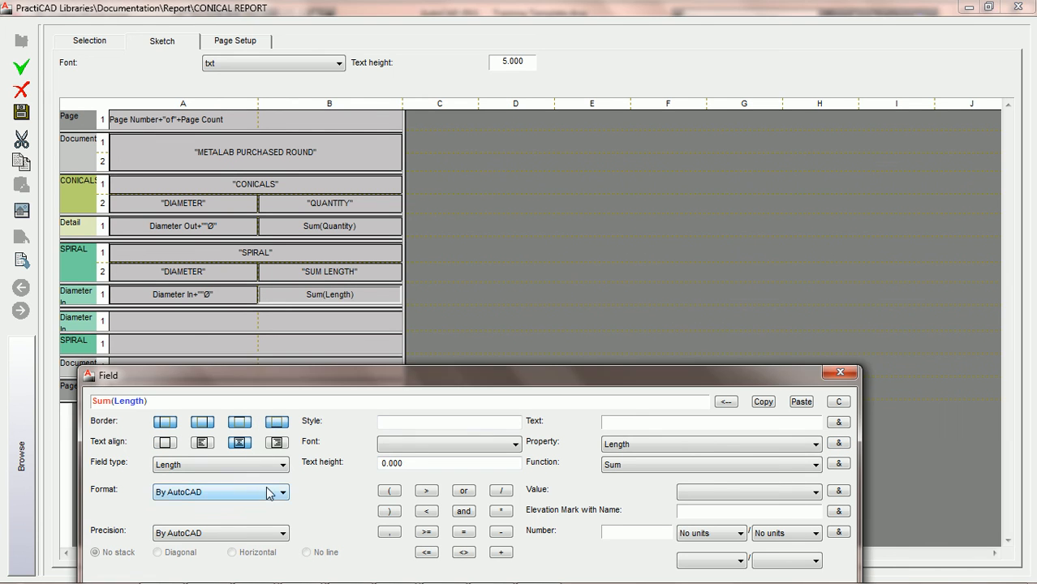
click(195, 549)
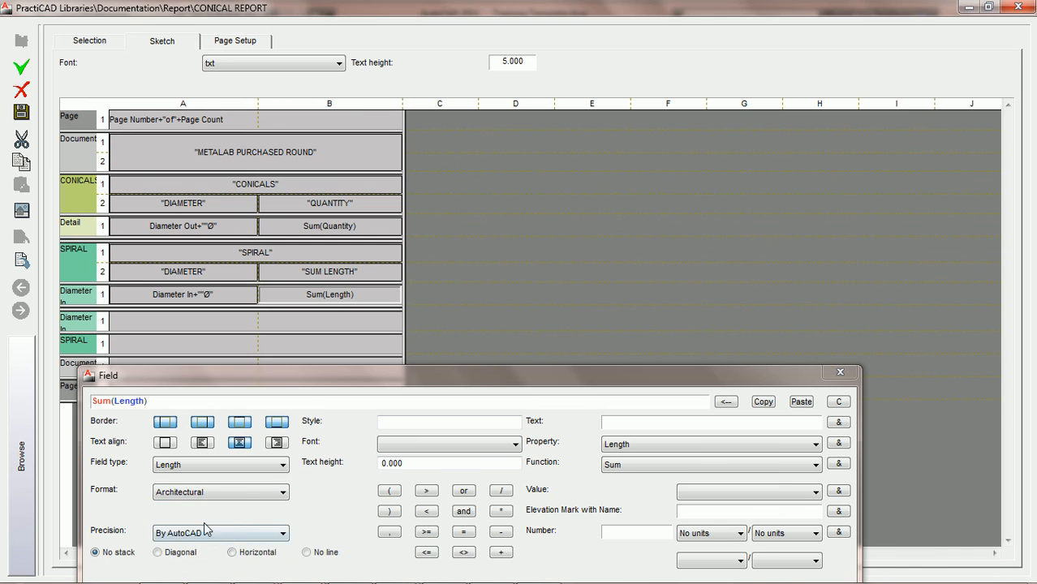
click(235, 533)
click(182, 444)
Save the CONICAL REPORT and close the PractiCAD Libraries window to return to the AutoCAD drawing.
drag(324, 369, 344, 379)
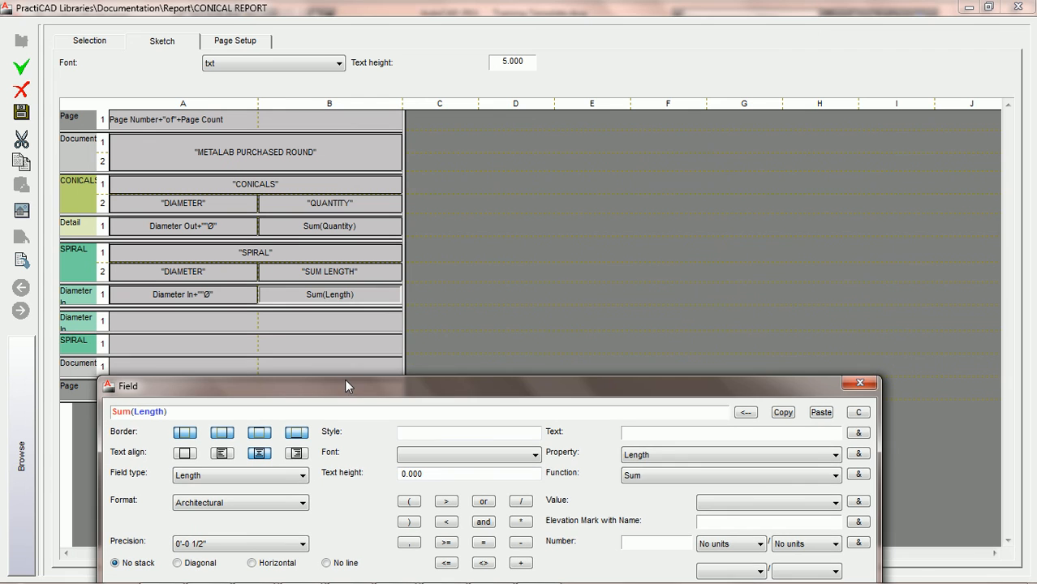
click(24, 115)
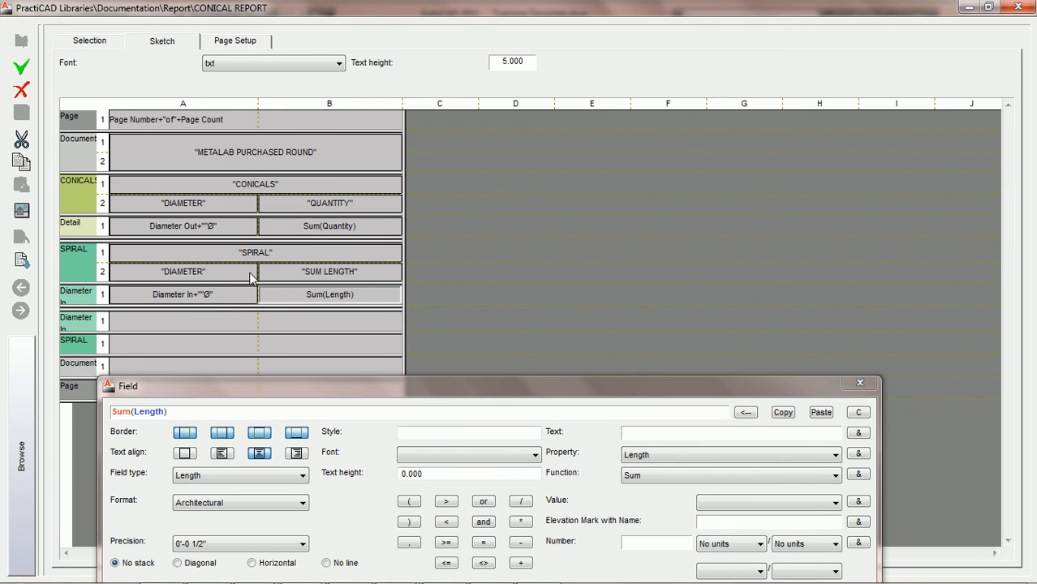
click(1016, 8)
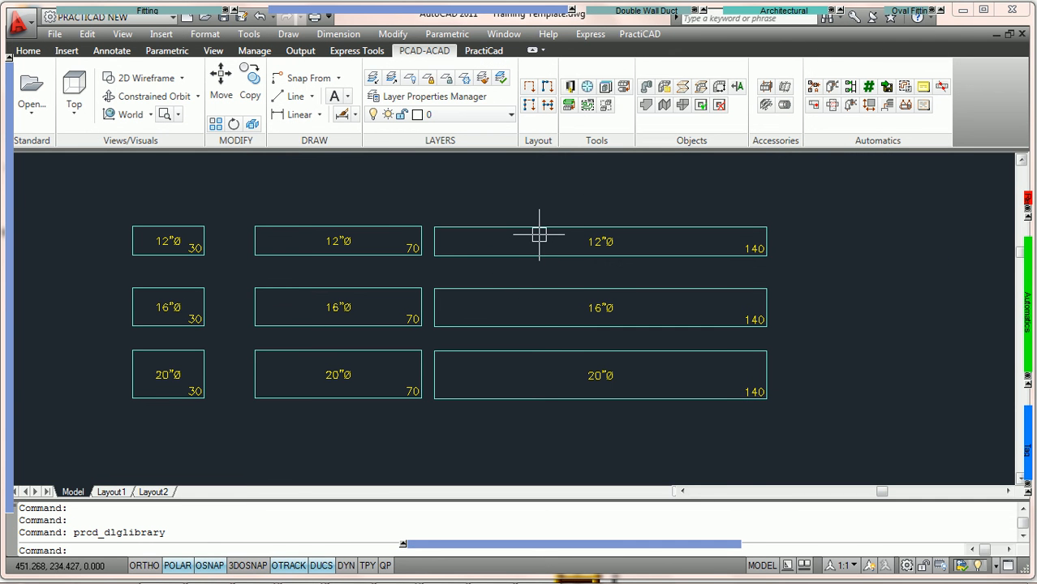
Select all nine spiral pipes of 12"Ø, 16"Ø and 20"Ø in the drawing.
scroll(528, 252, down, 2)
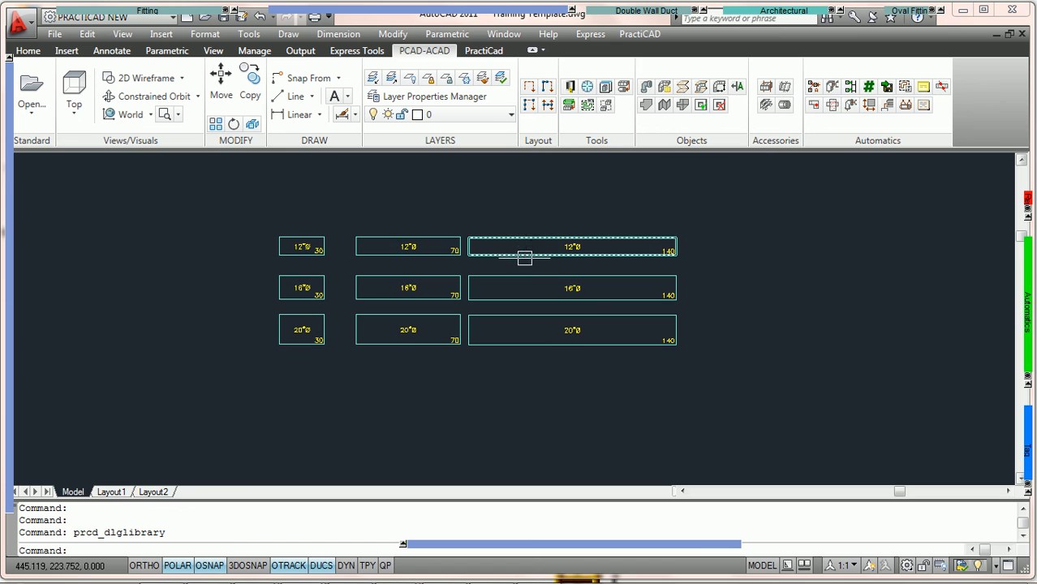
click(694, 381)
click(245, 197)
scroll(244, 219, down, 3)
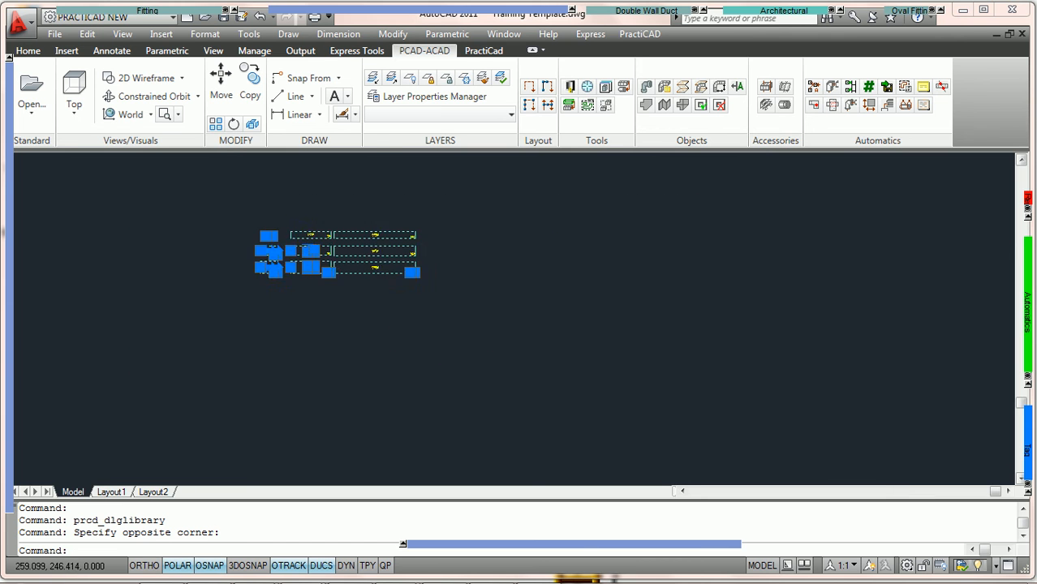
middle_drag(197, 242, 491, 282)
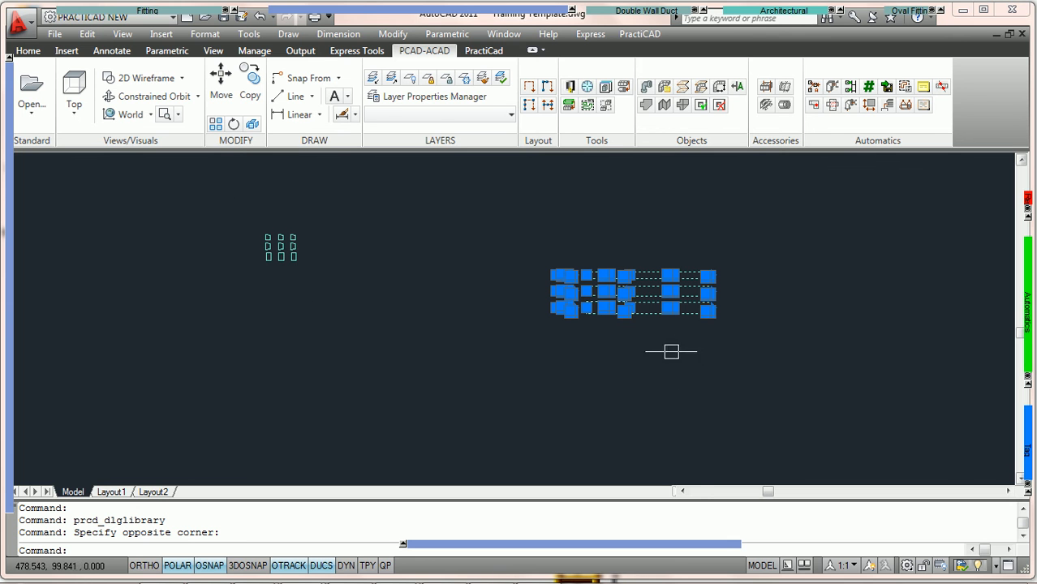
scroll(623, 297, up, 4)
middle_drag(727, 271, 446, 286)
middle_drag(656, 276, 595, 283)
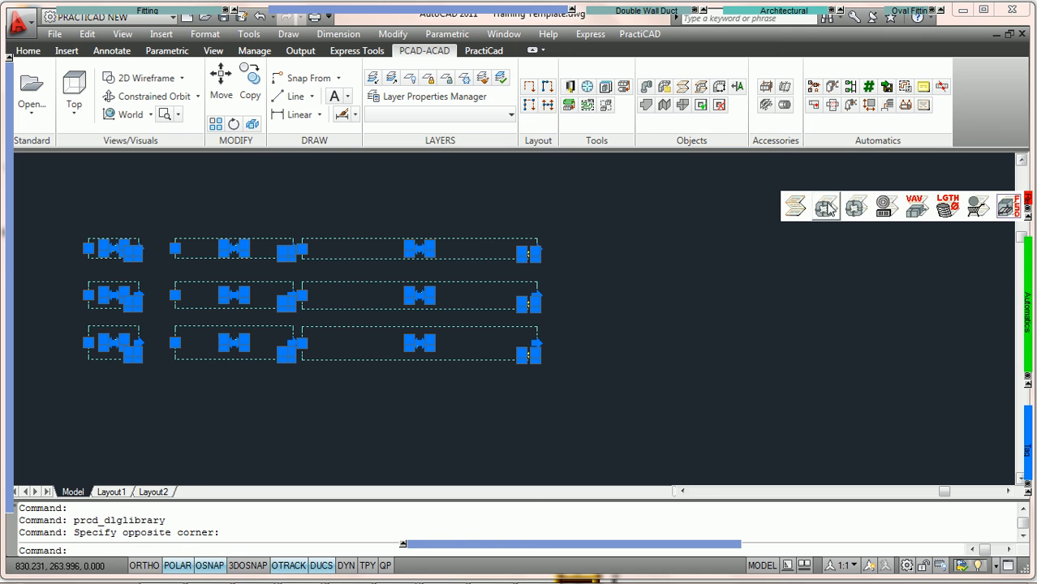
Generate the report for the selected spiral pipes, place one table beside them without rotation, and end the command.
click(797, 211)
middle_drag(746, 248, 543, 225)
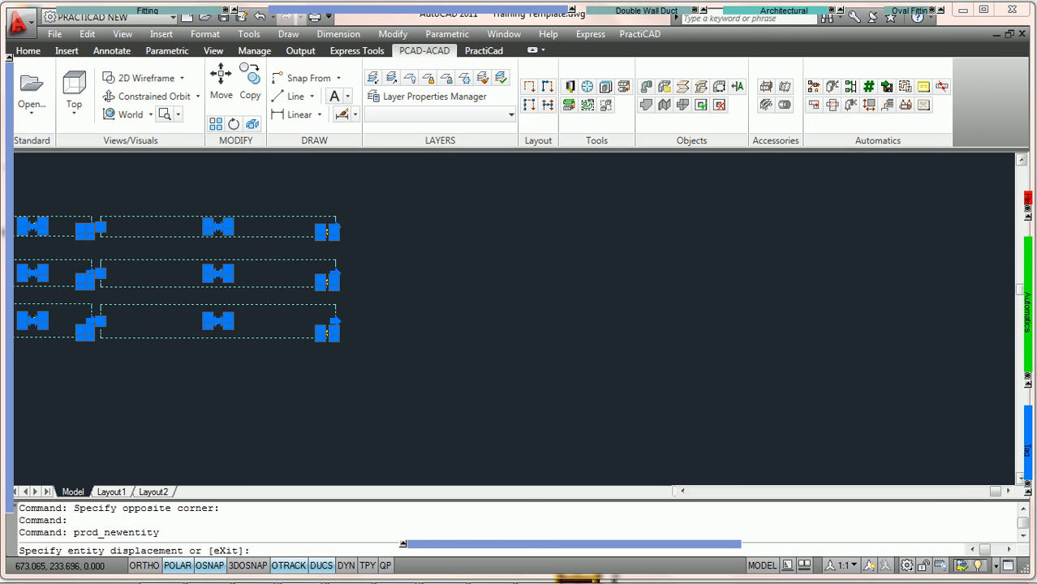
click(412, 202)
click(447, 203)
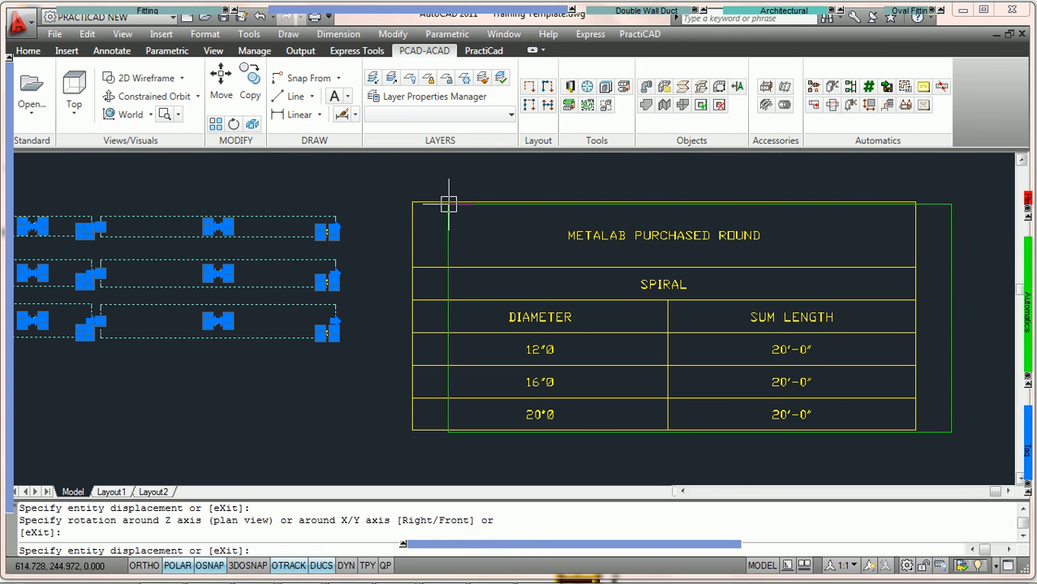
key(Escape)
key(Escape)
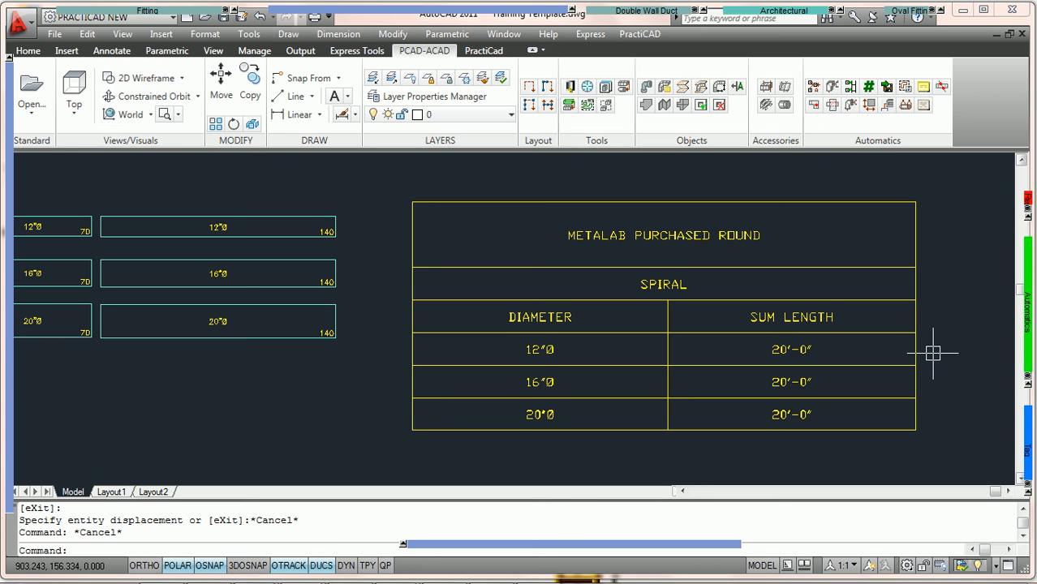
Examine the placed report's diameters and summed lengths against the spiral pipes in the drawing.
scroll(933, 353, down, 2)
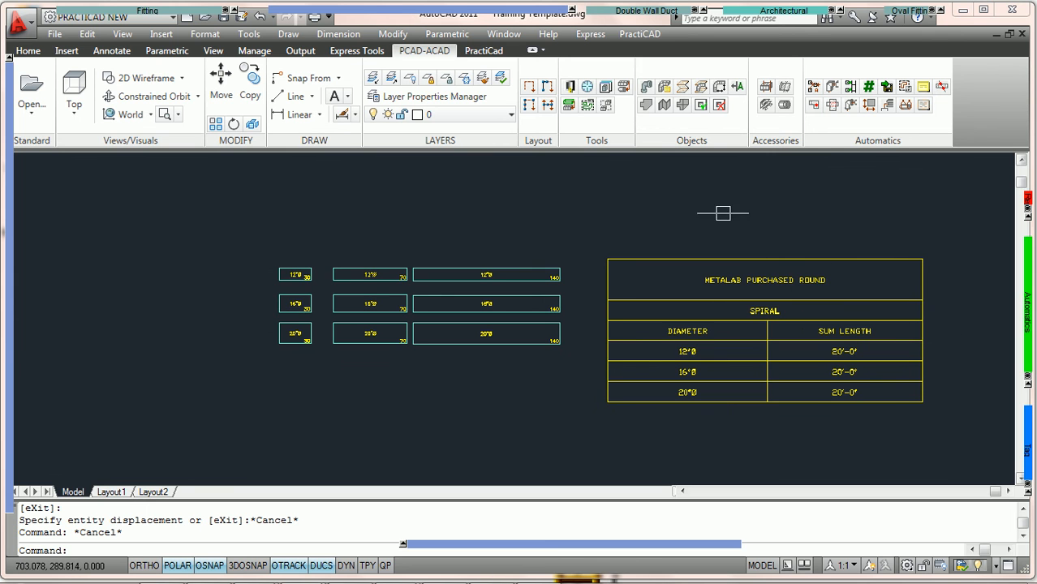
scroll(762, 217, down, 1)
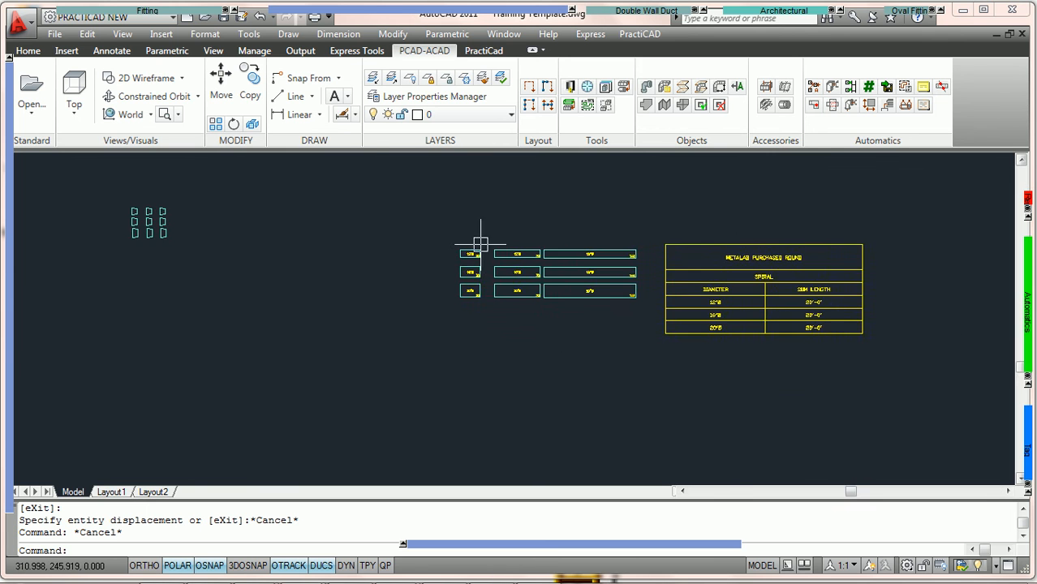
scroll(709, 234, down, 1)
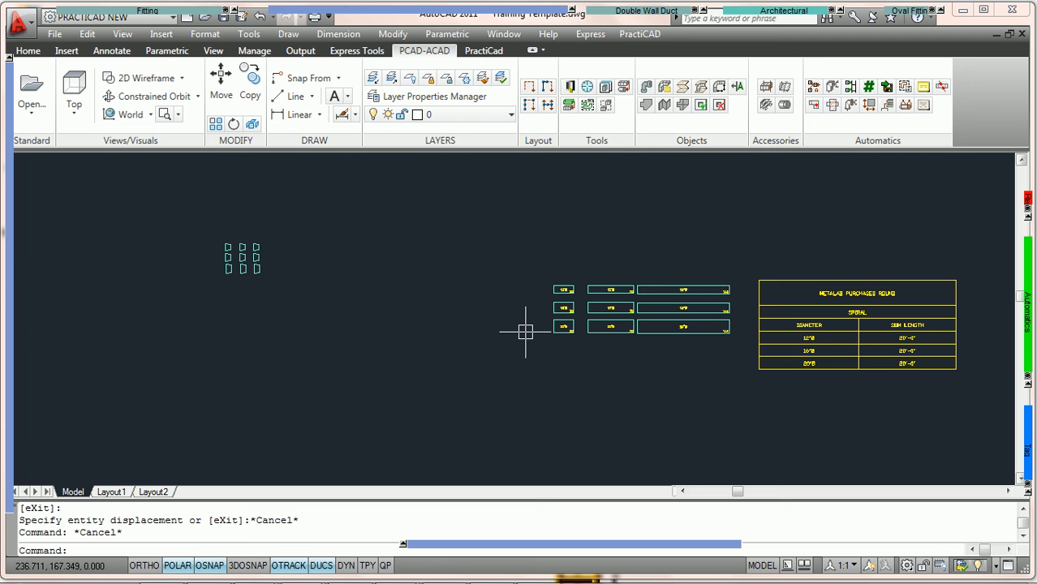
middle_drag(748, 322, 418, 286)
scroll(562, 305, up, 3)
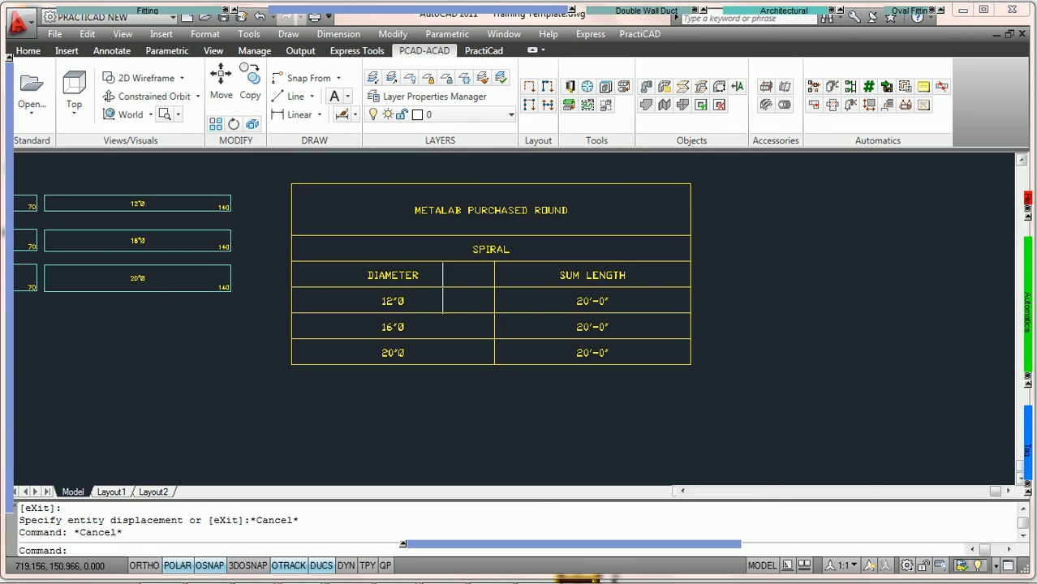
click(526, 276)
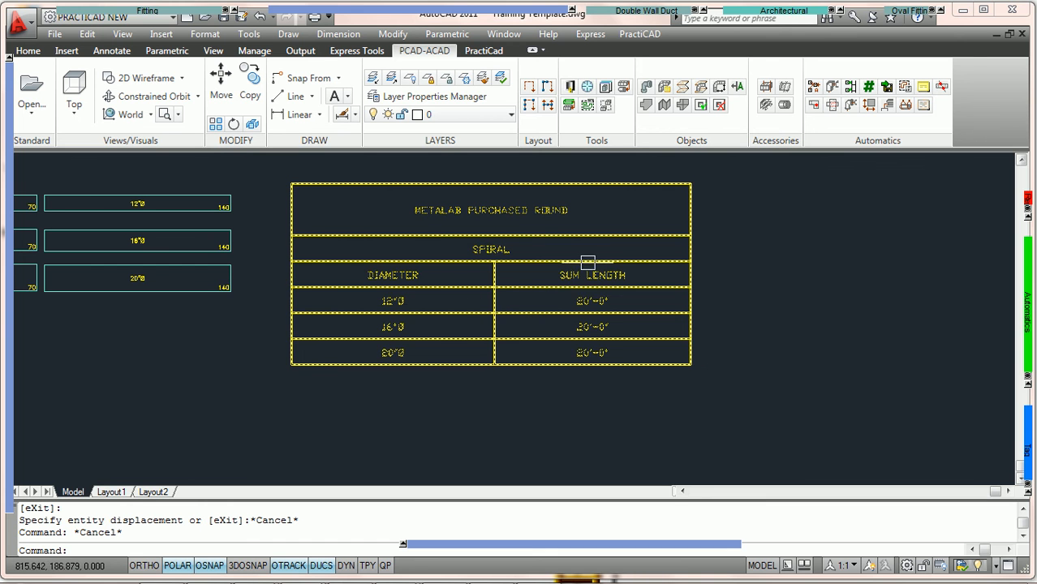
mouse_move(558, 288)
middle_down()
mouse_move(586, 304)
mouse_move(606, 296)
mouse_move(461, 257)
mouse_move(395, 254)
middle_up()
middle_click(609, 287)
middle_click(608, 288)
scroll(541, 308, up, 2)
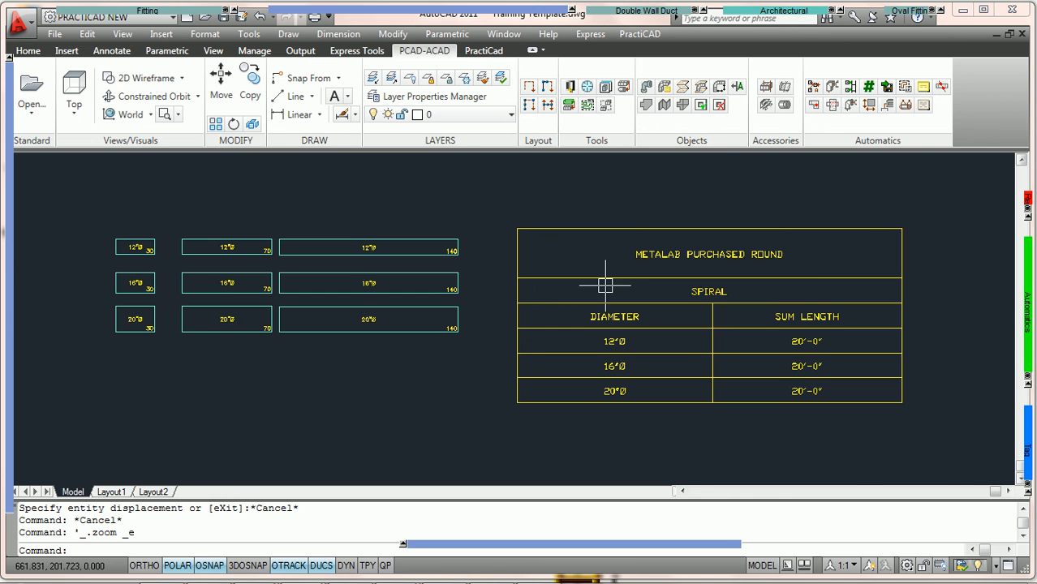
middle_drag(603, 286, 595, 260)
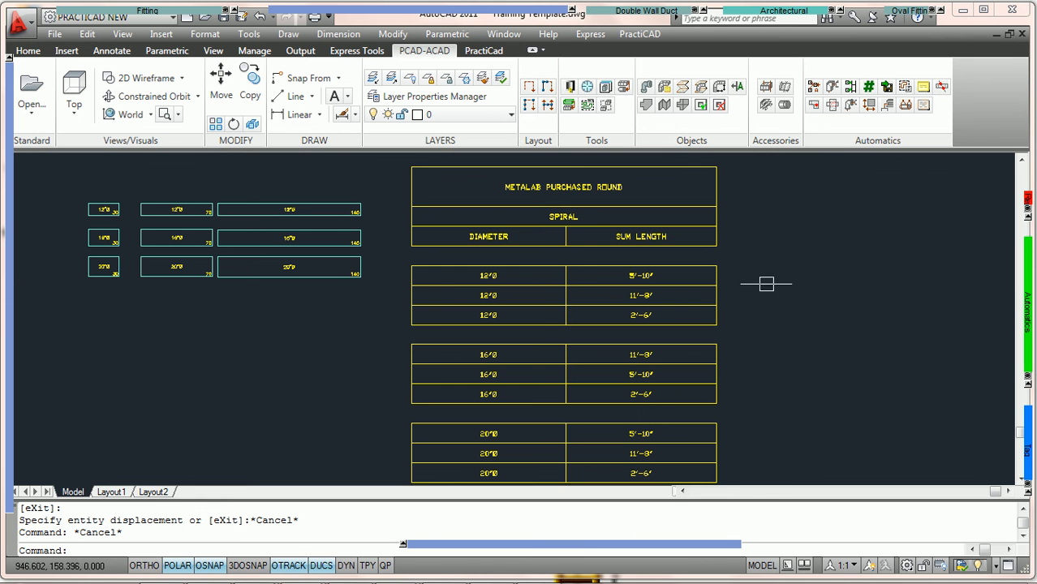
click(715, 273)
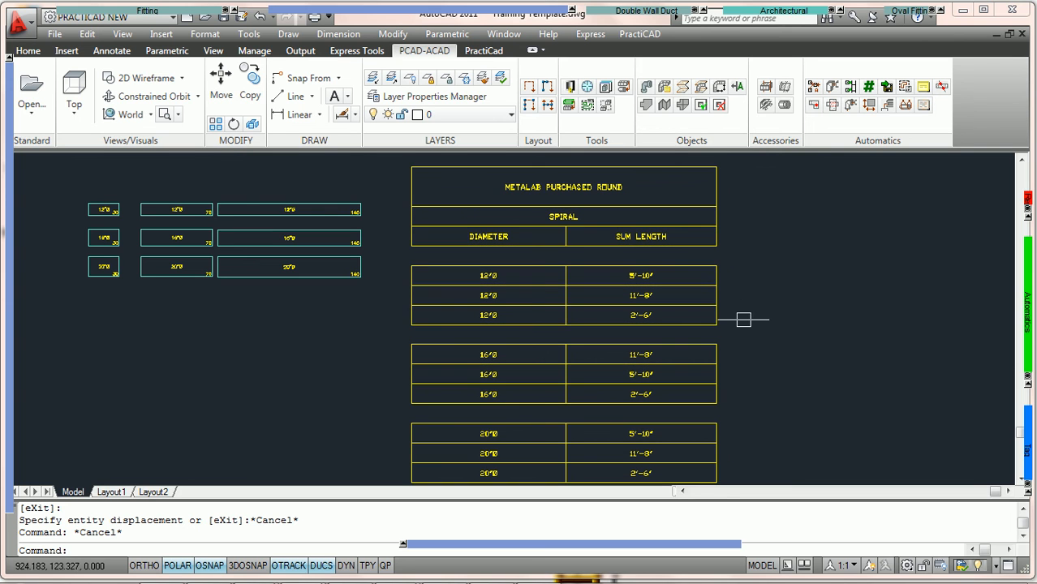